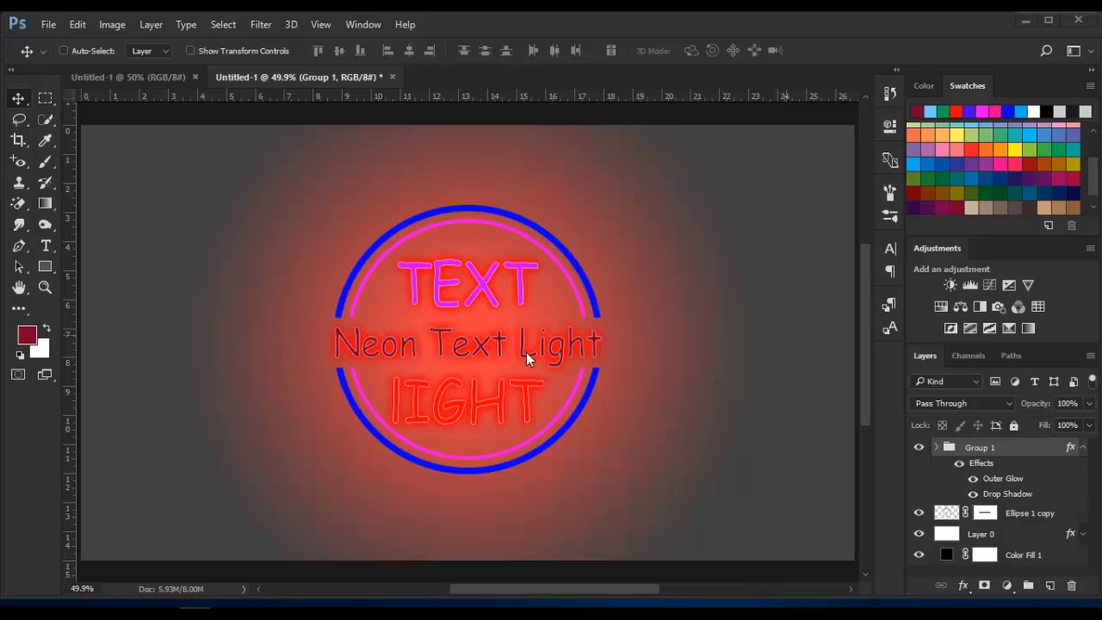
Examine the finished neon text sign, including a close-up of its glowing lettering and circles.
scroll(529, 361, left, 2)
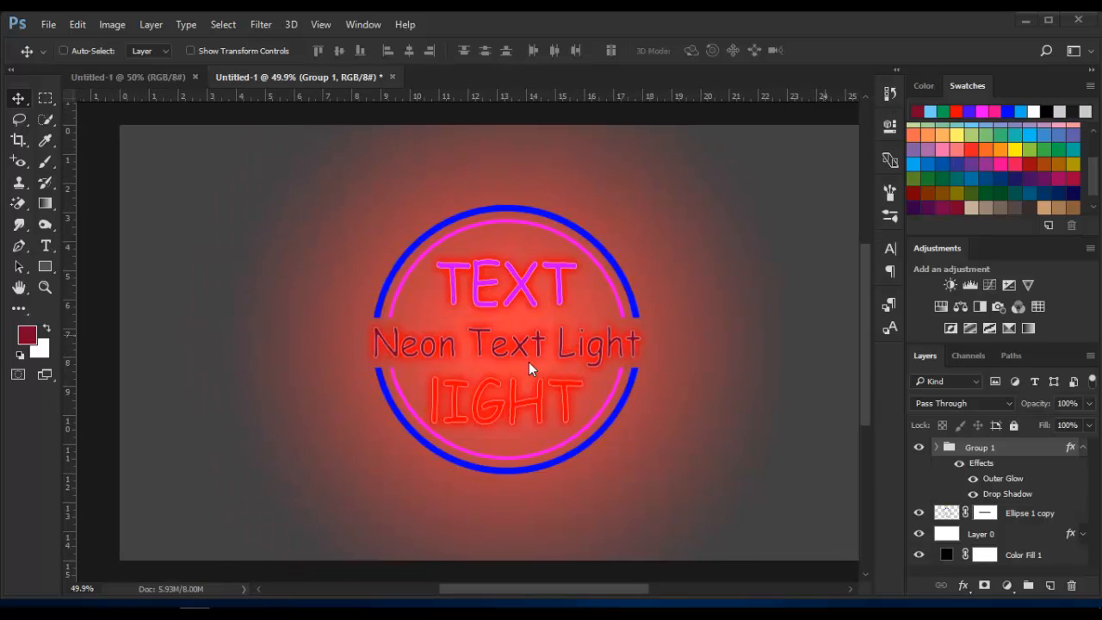
scroll(528, 364, right, 1)
scroll(528, 365, left, 1)
scroll(528, 364, right, 2)
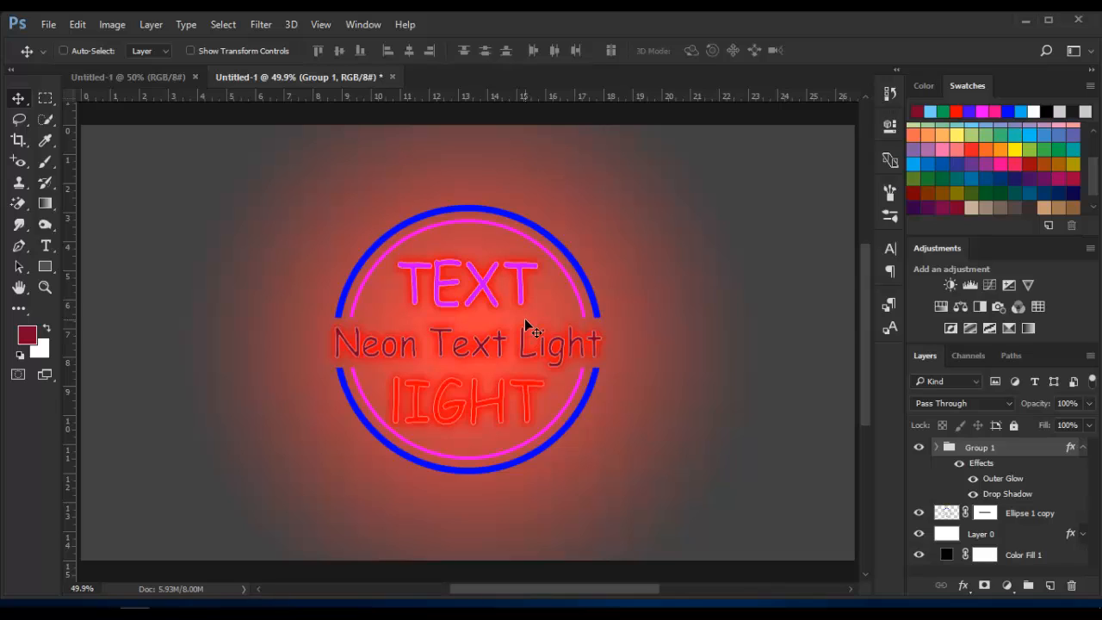
key(ctrl+plus)
key(ctrl+plus)
key(ctrl+plus)
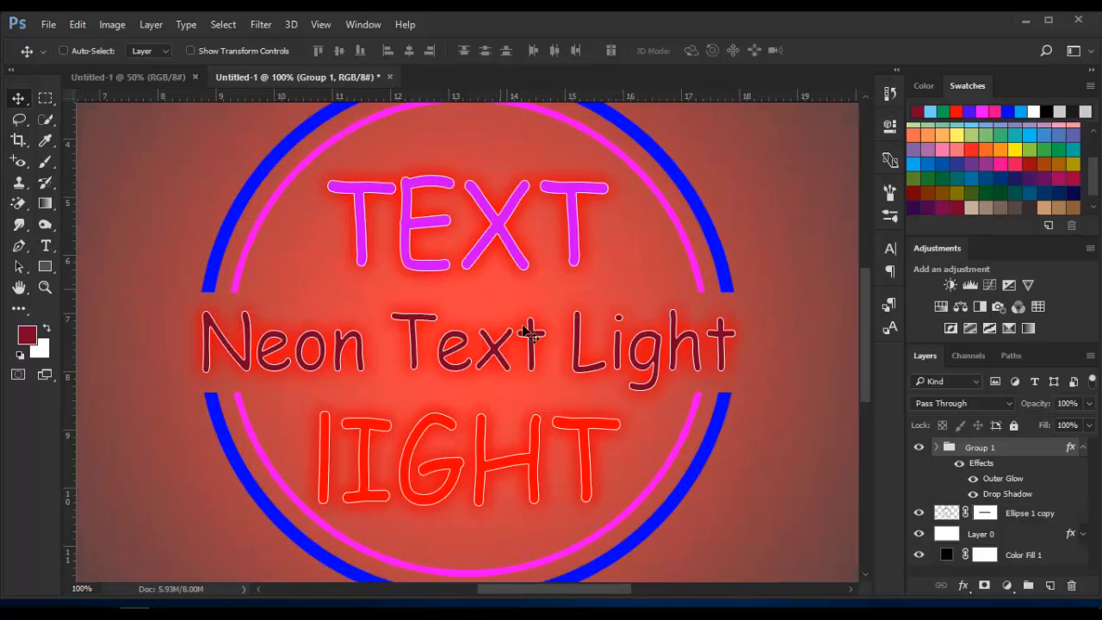
Close the blank document that contains guides and create a new blank white document.
click(124, 79)
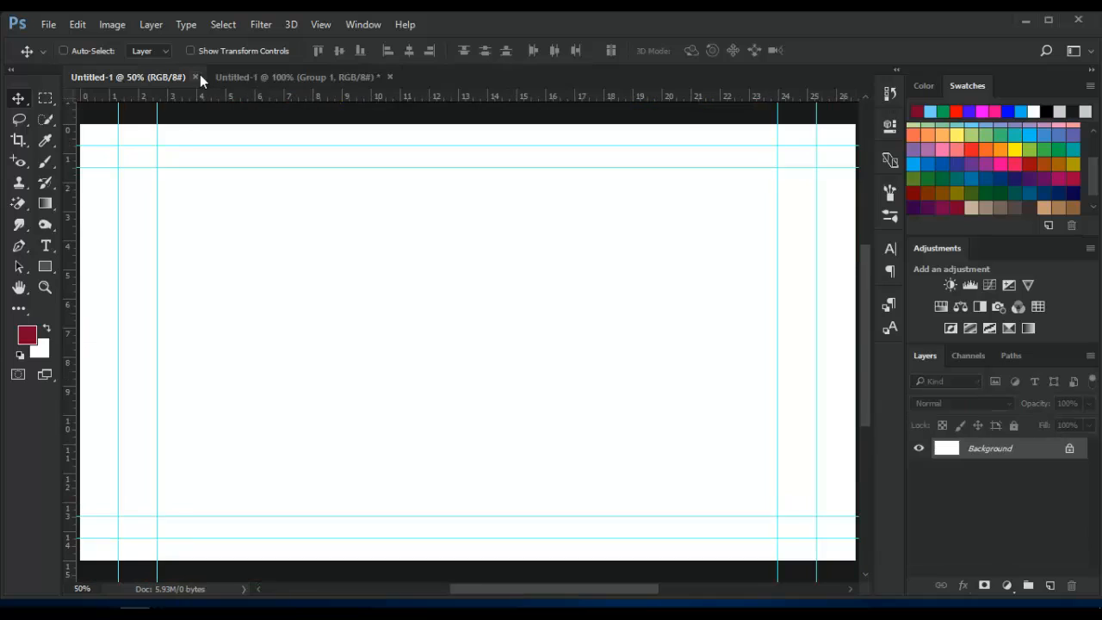
click(195, 78)
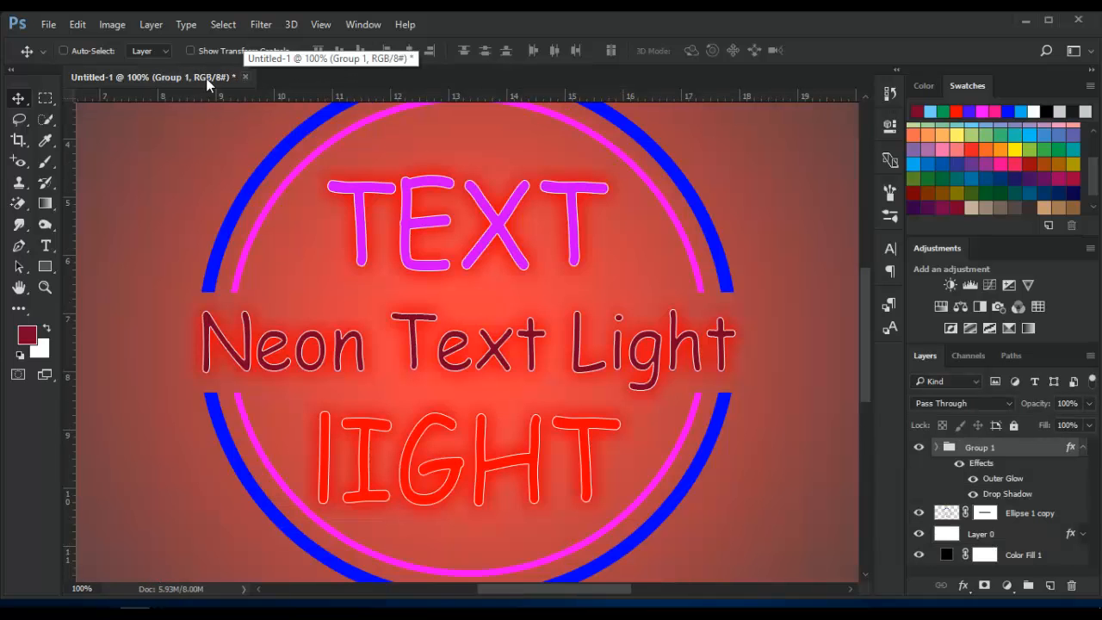
click(48, 23)
click(68, 44)
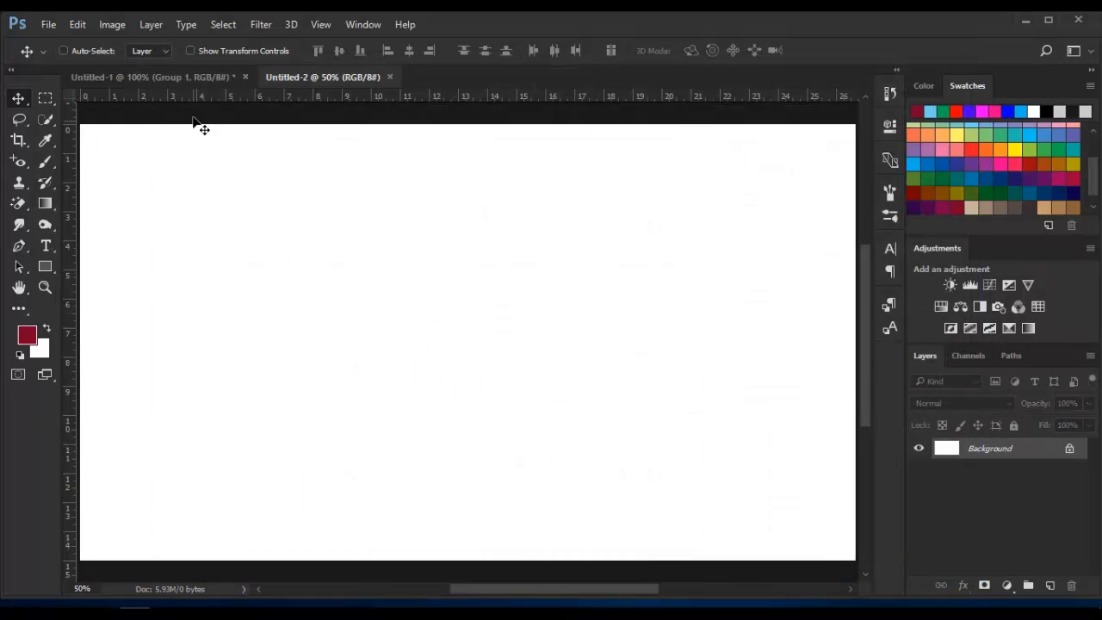
Close the finished neon artwork document without saving its changes.
click(190, 78)
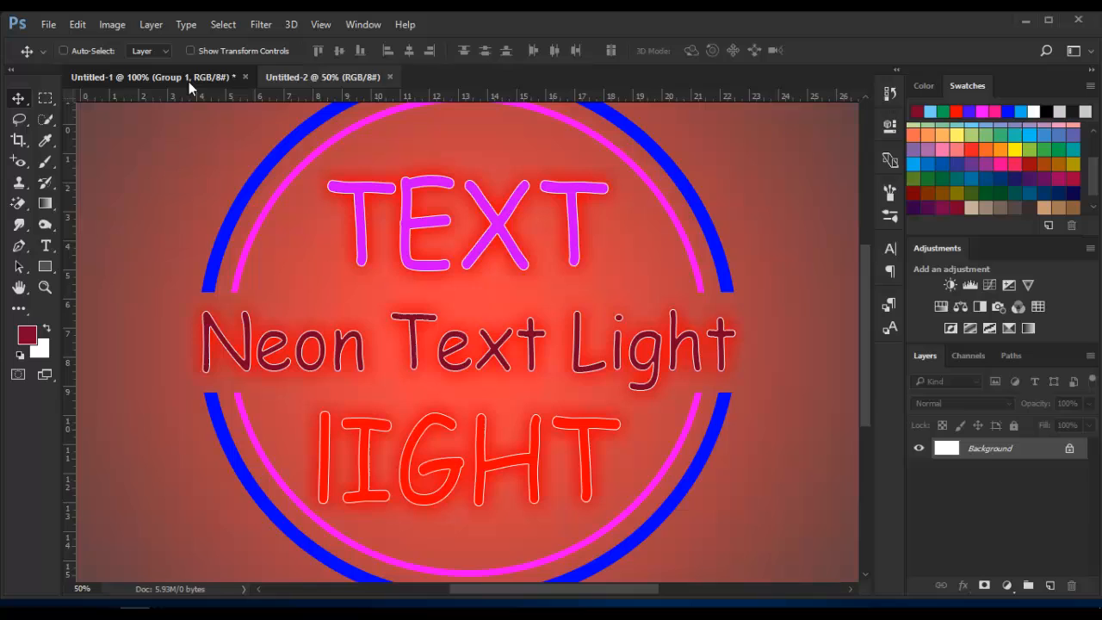
click(246, 77)
click(554, 253)
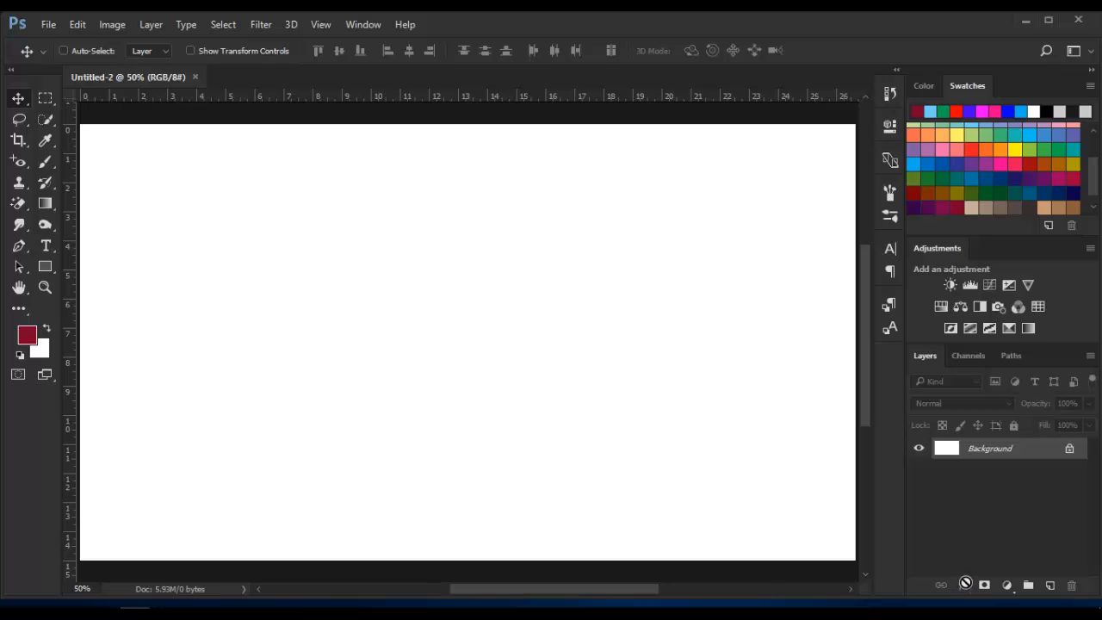
Convert the locked background into a regular layer named Layer 0 and add a Gradient Overlay style to it.
double_click(1032, 450)
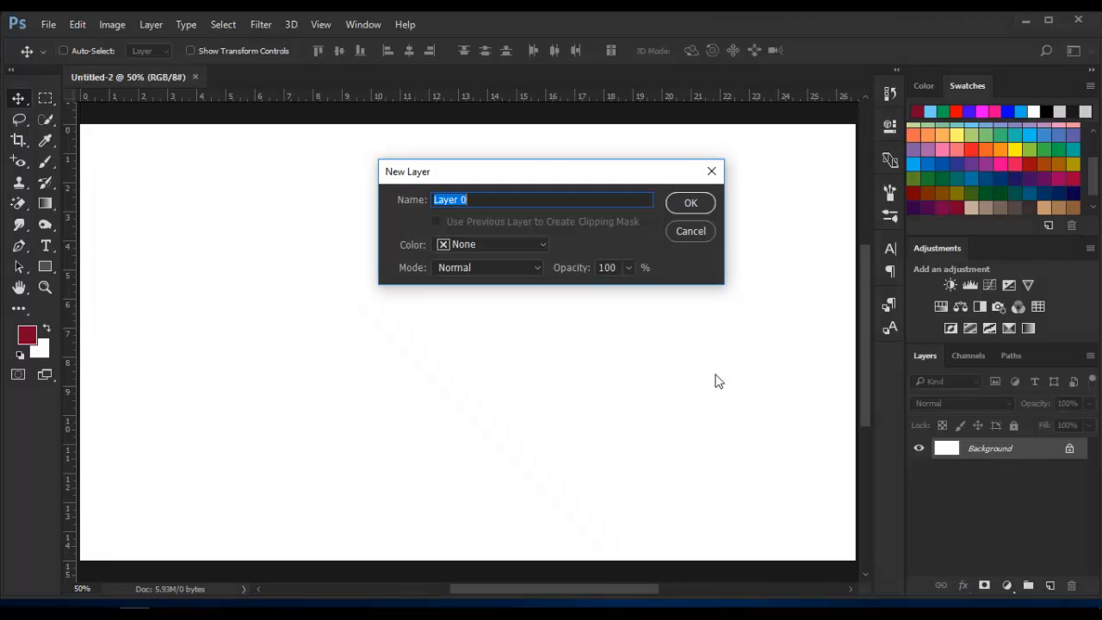
click(691, 203)
click(965, 589)
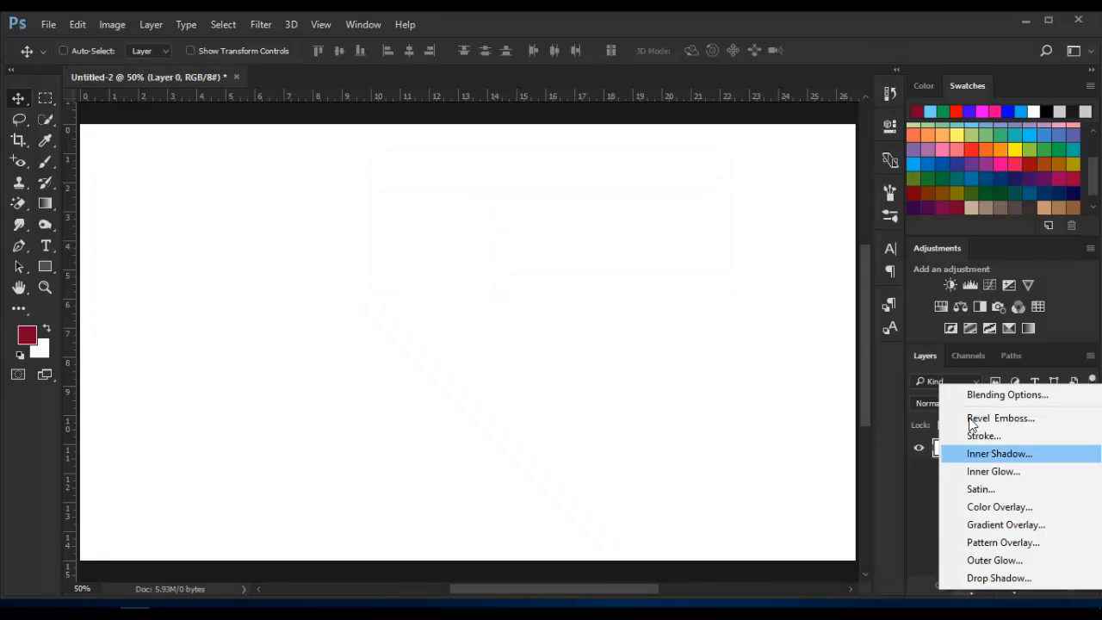
click(968, 390)
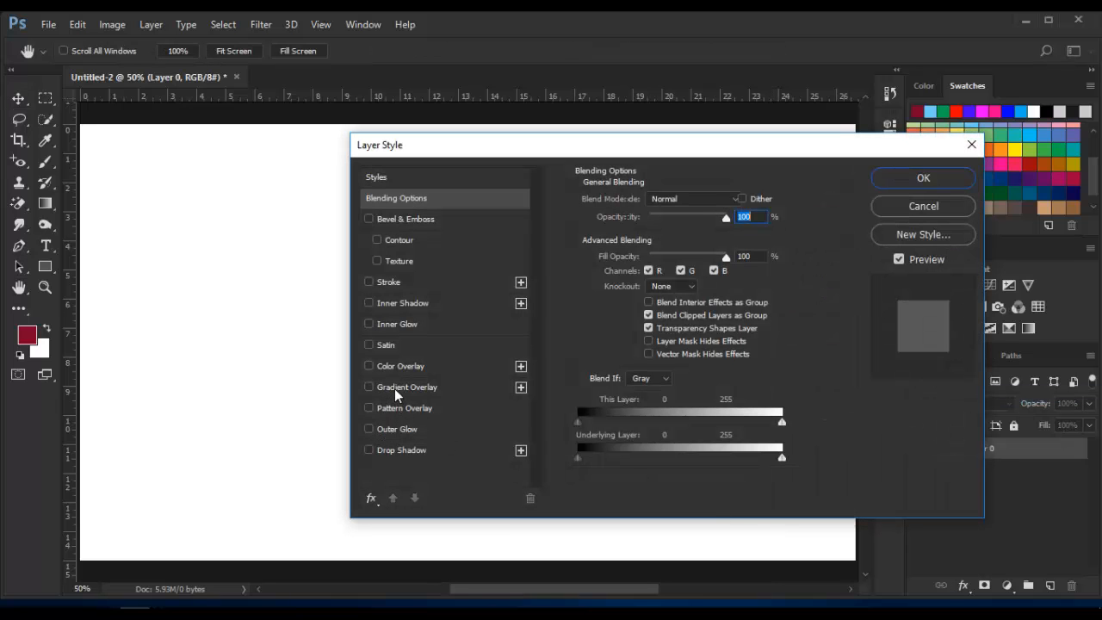
click(395, 389)
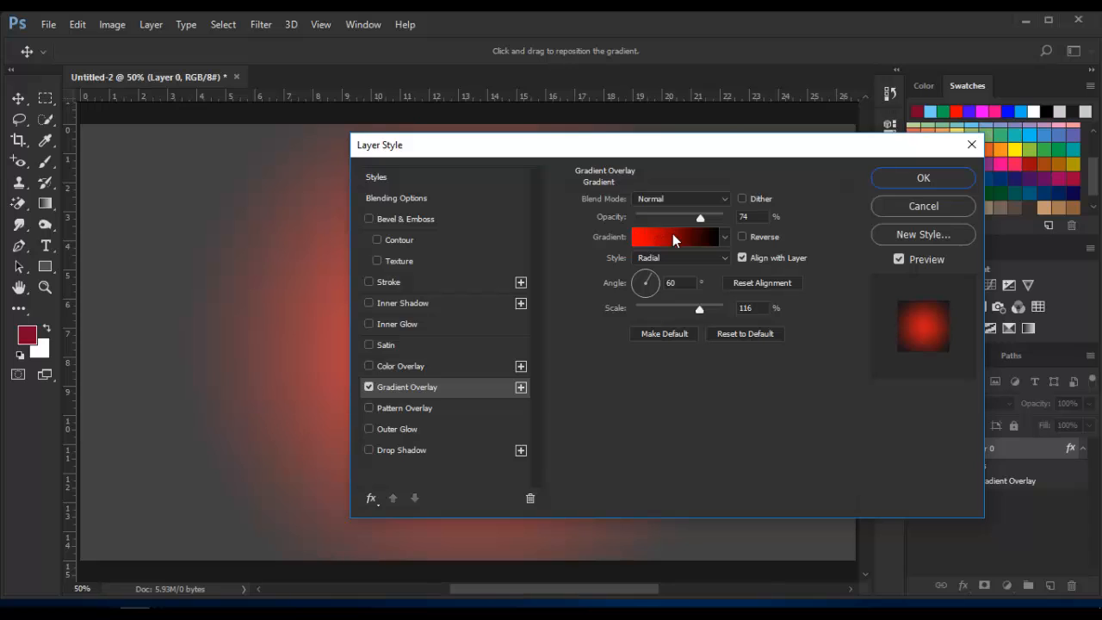
Base the overlay gradient on the Neutral Density preset and change its starting color stop to bright red.
click(674, 237)
click(564, 169)
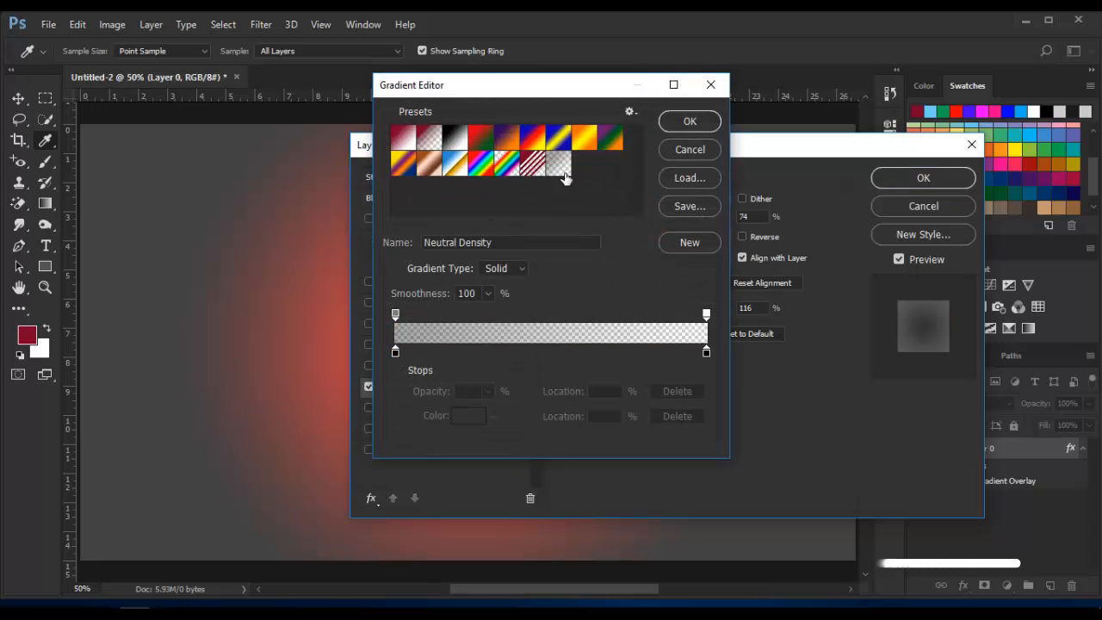
click(395, 351)
click(468, 415)
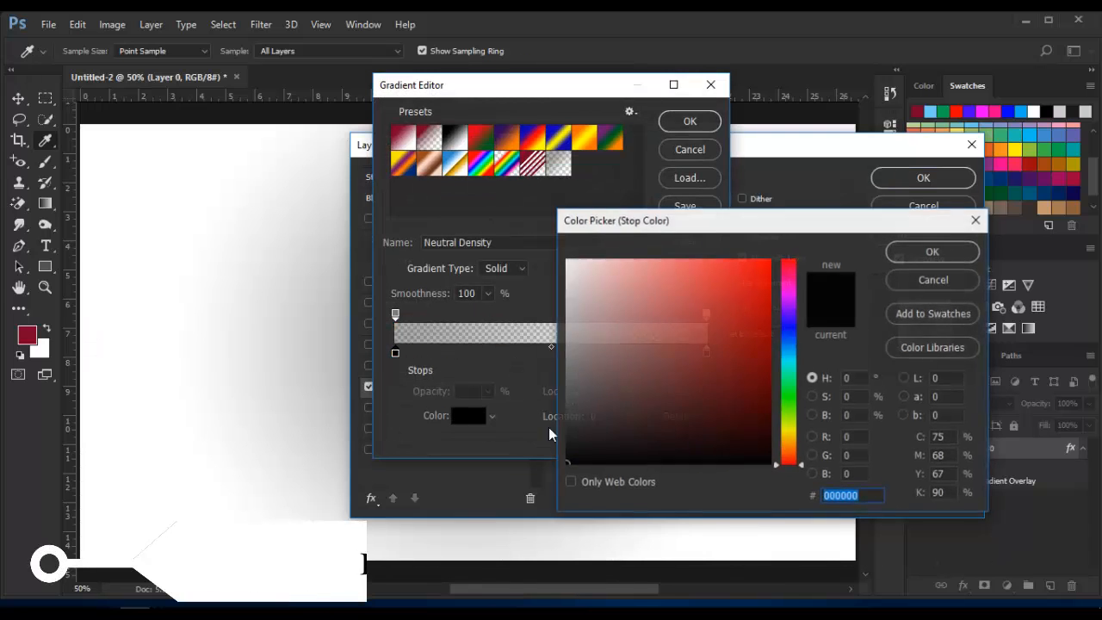
drag(696, 324, 784, 243)
click(892, 256)
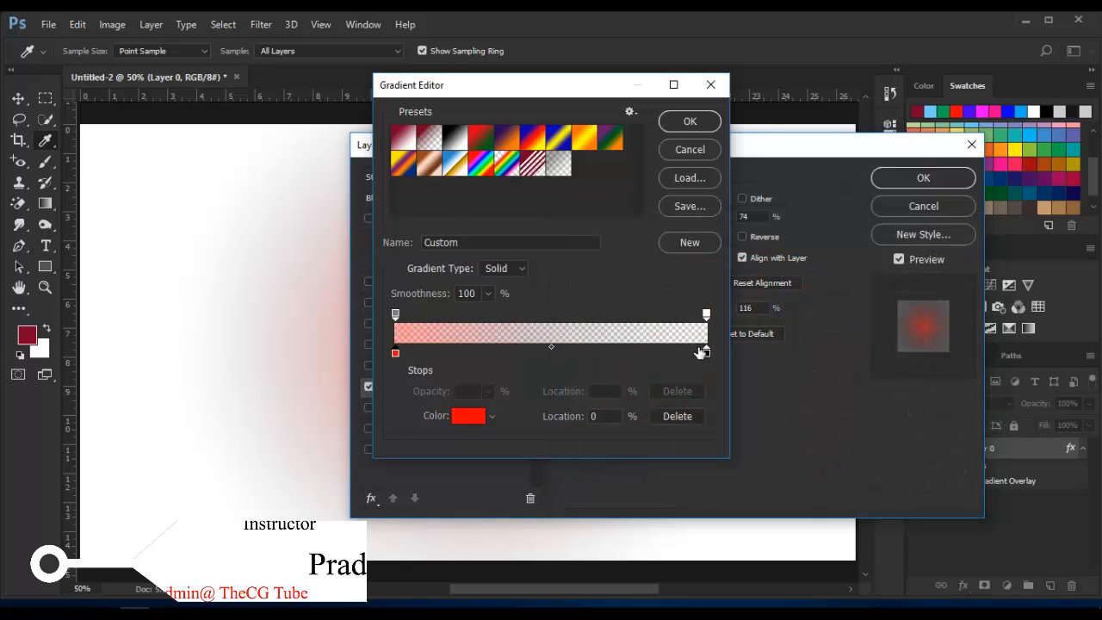
Set both opacity stops of the gradient to 100% and apply the overlay with a scale of 150%.
click(706, 314)
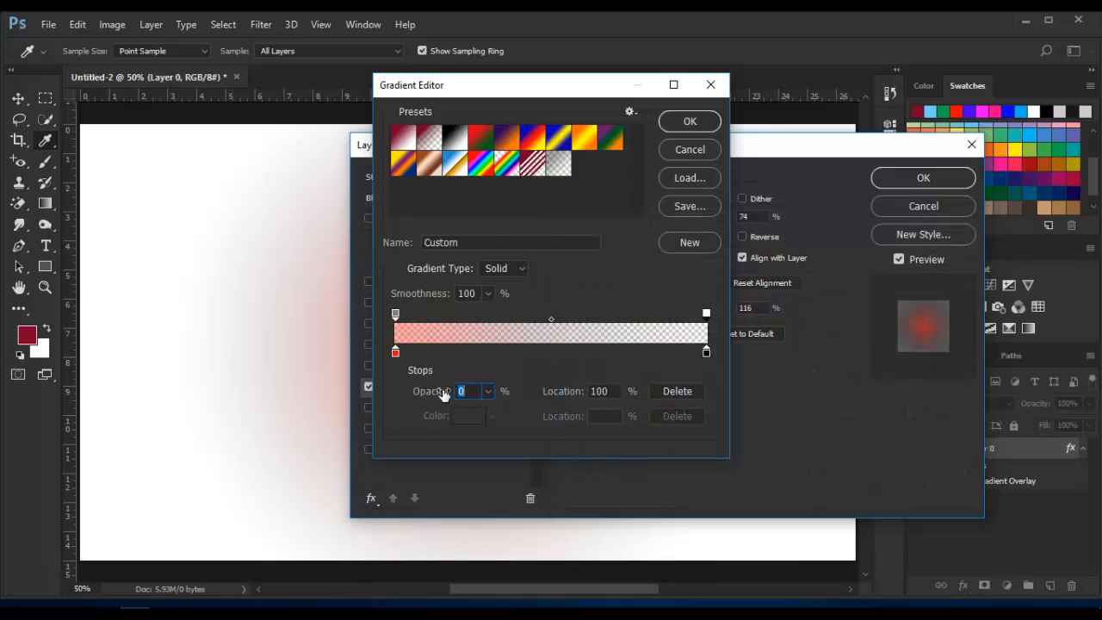
text(100)
key(Return)
click(395, 315)
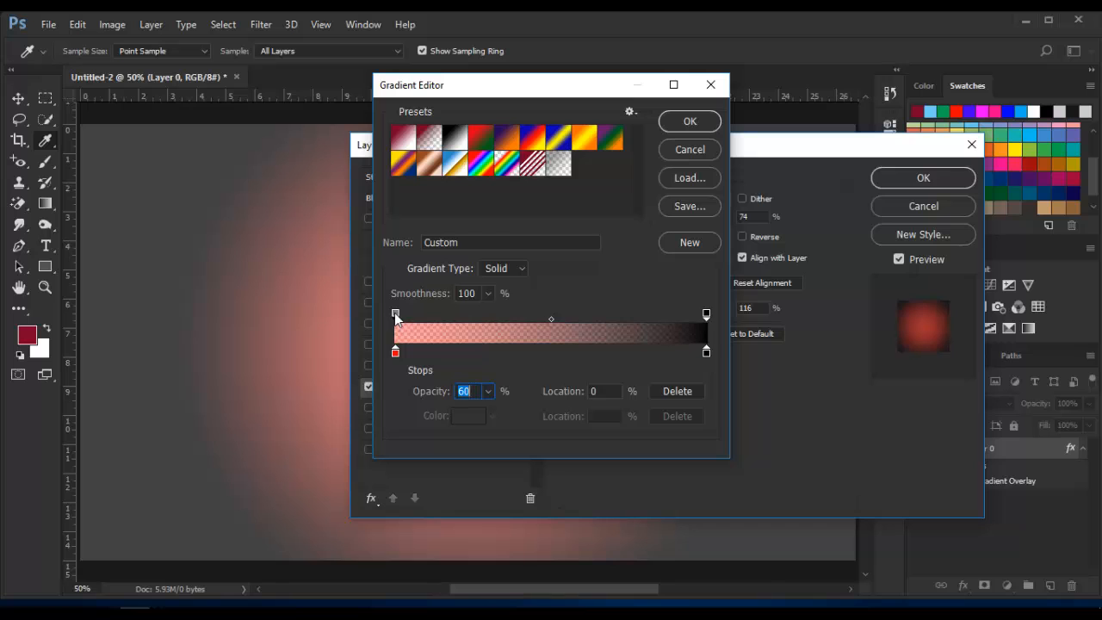
text(100)
key(Return)
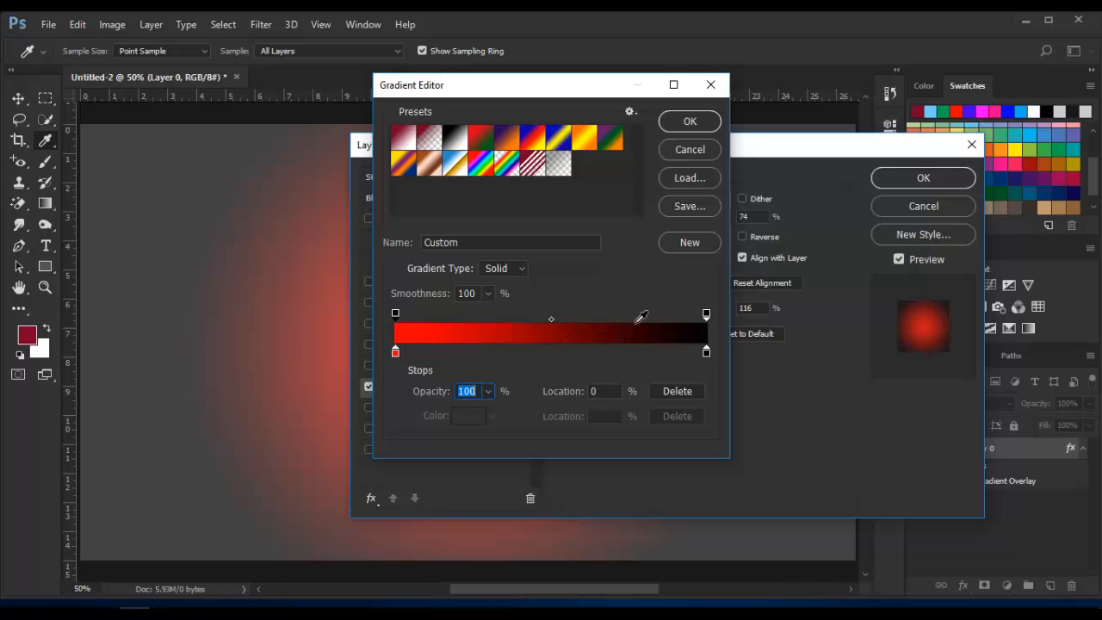
click(690, 121)
drag(696, 310, 726, 312)
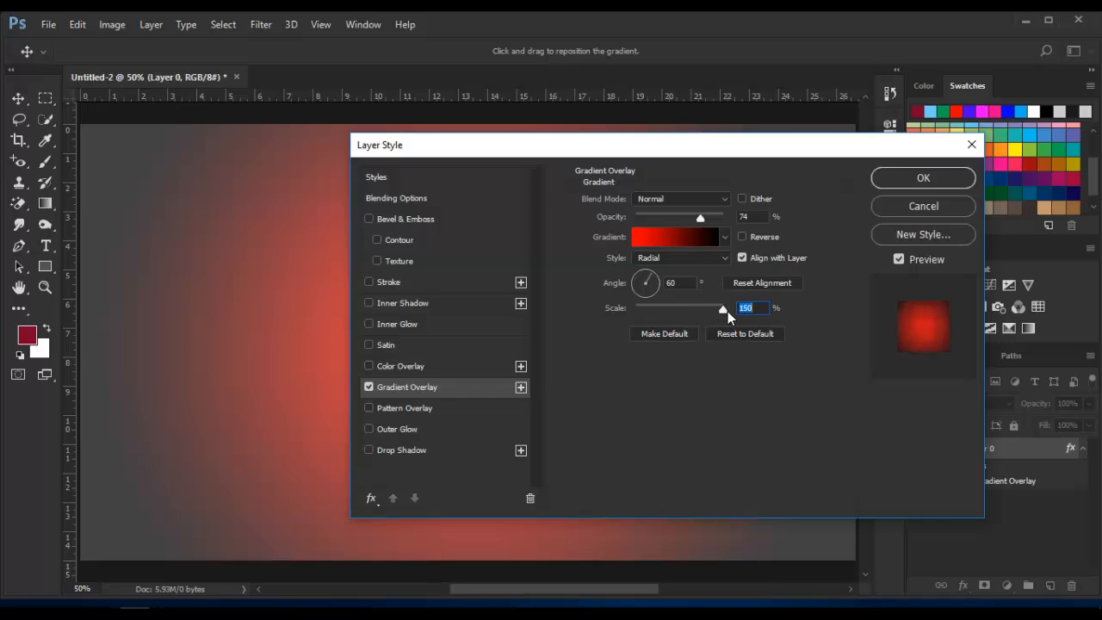
click(919, 180)
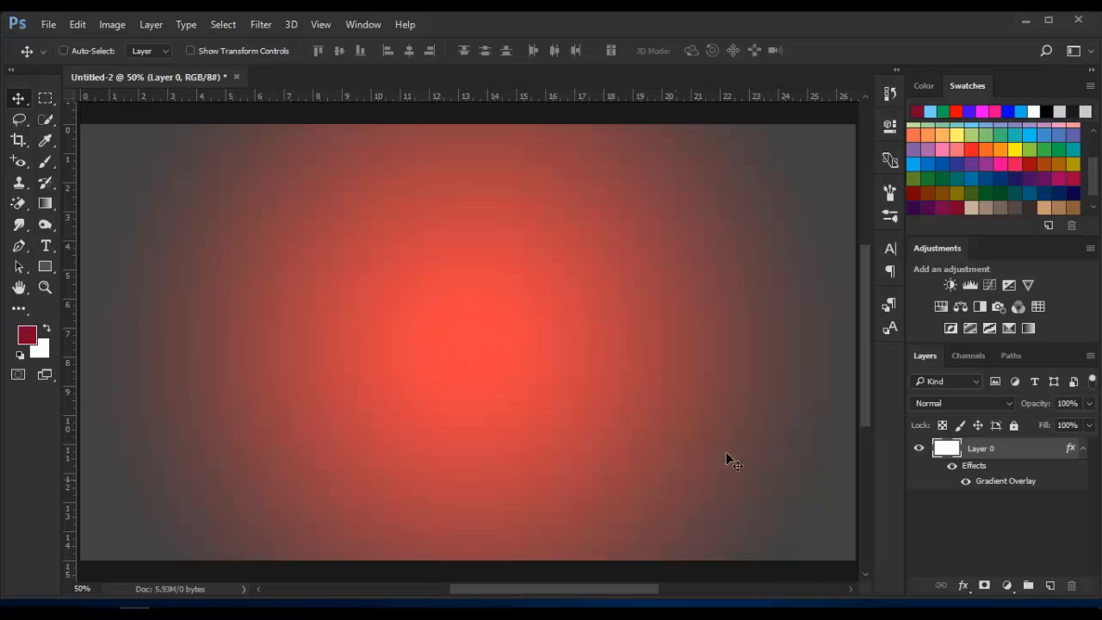
Draw a circle shape about 708 px in diameter near the middle of the canvas with the Ellipse tool.
click(52, 260)
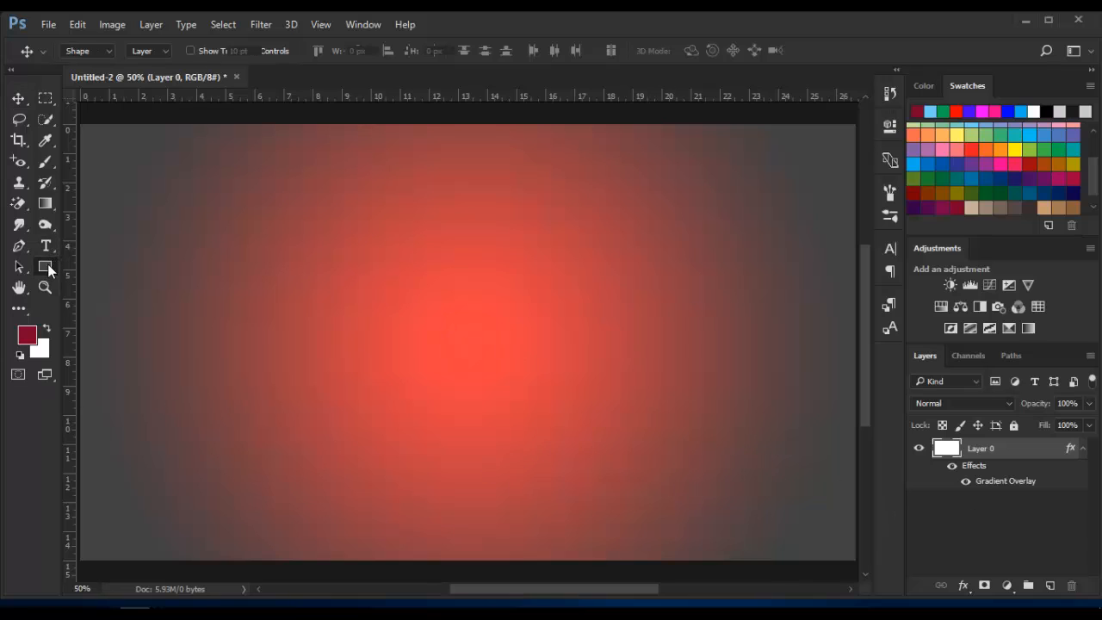
click(86, 297)
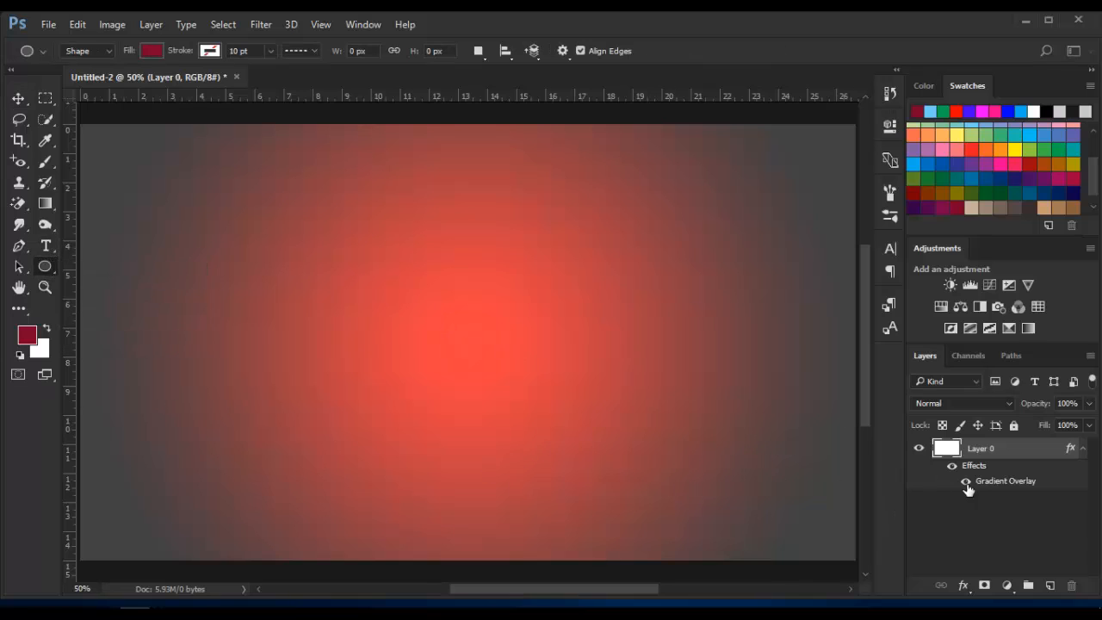
click(1080, 450)
drag(457, 330, 659, 473)
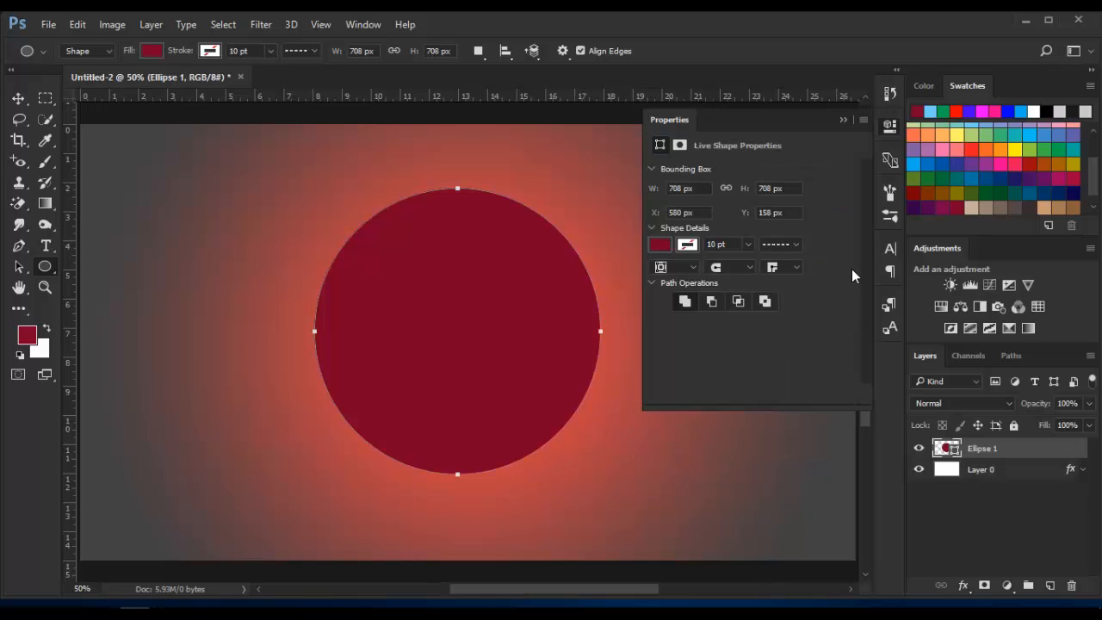
click(842, 119)
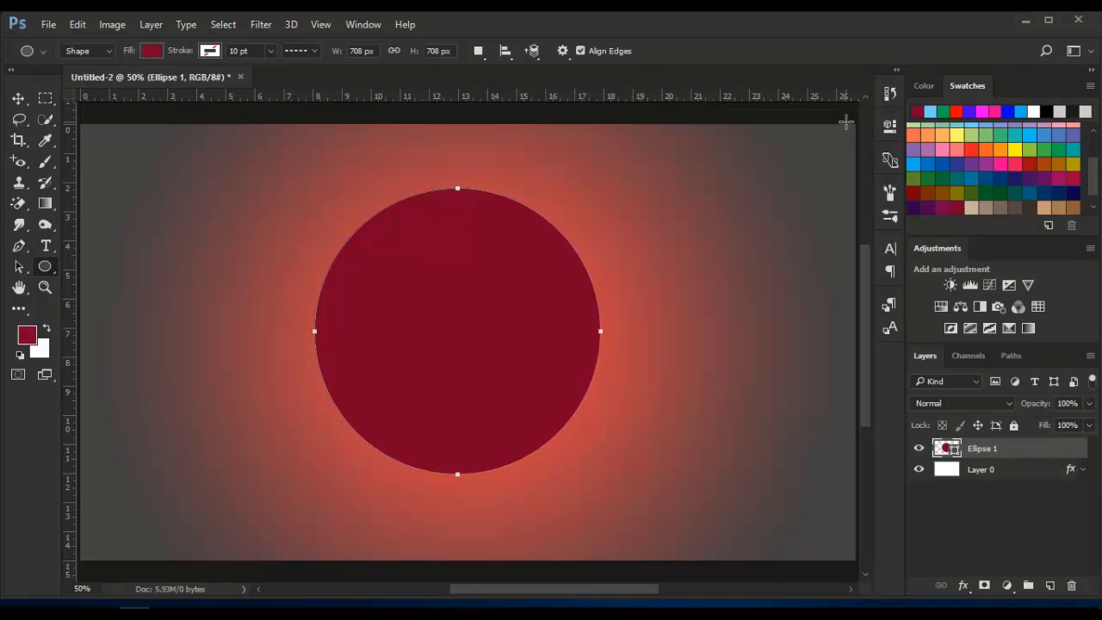
Remove the circle's fill and give it a blue stroke.
click(147, 52)
click(83, 82)
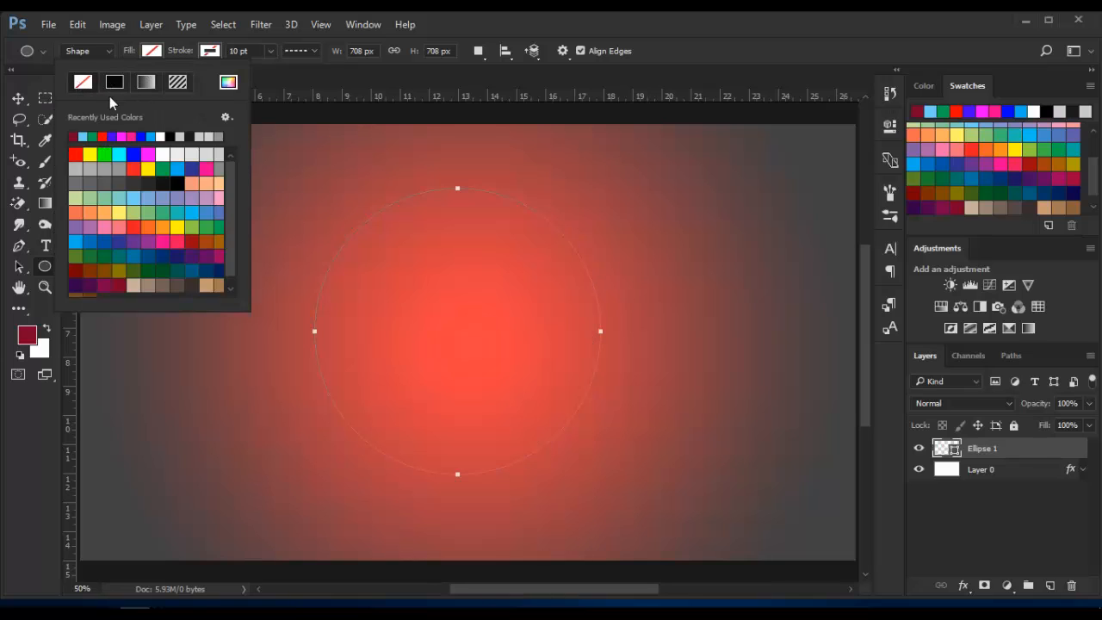
click(206, 53)
click(206, 54)
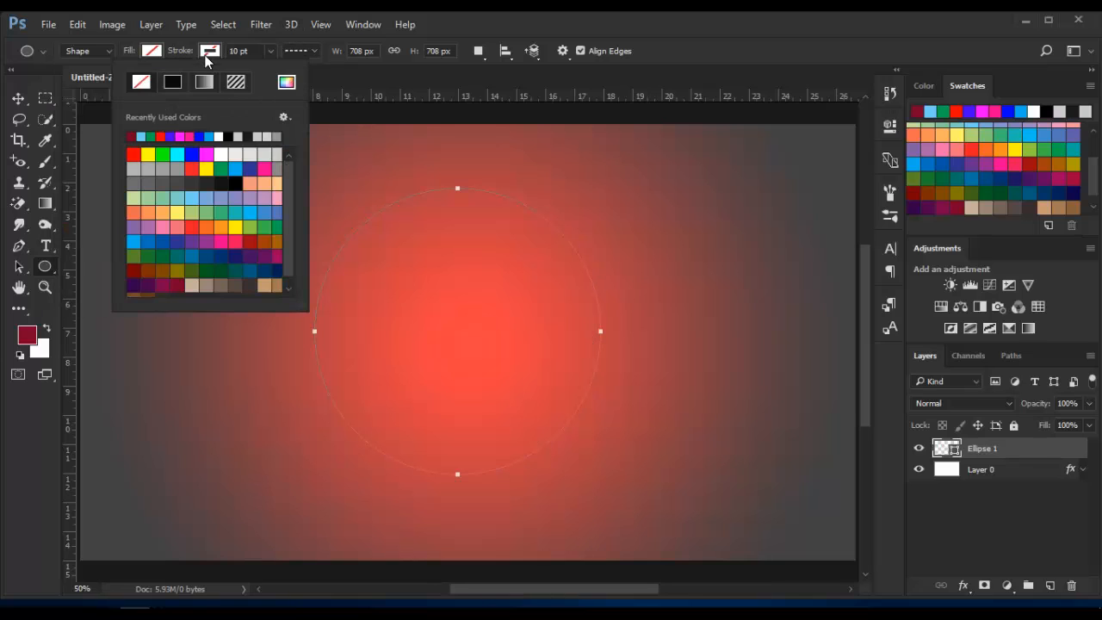
click(192, 155)
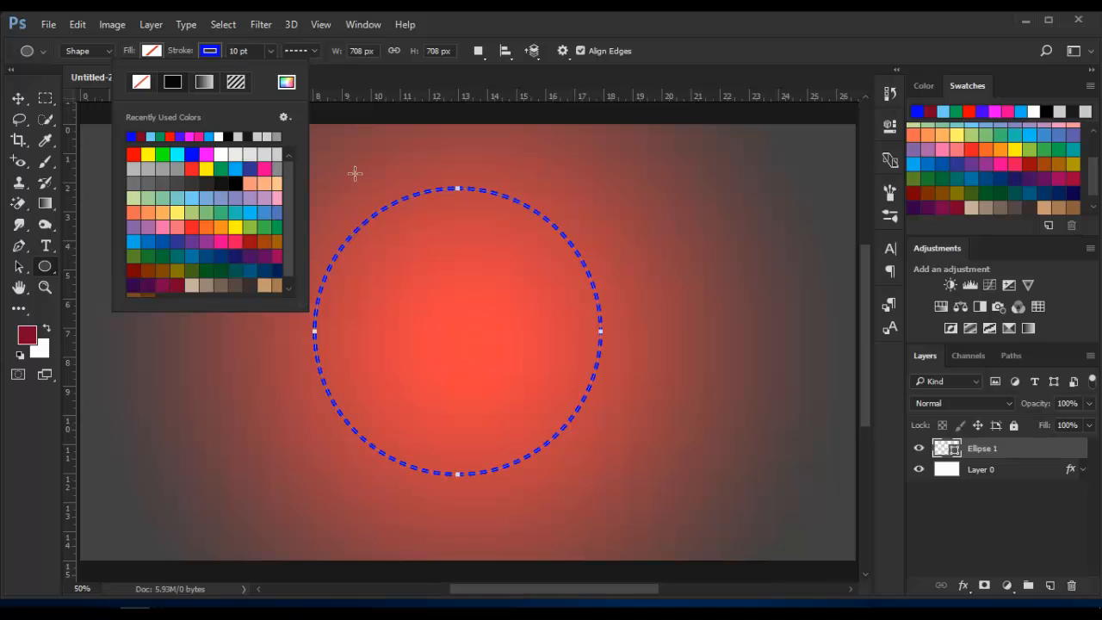
Make the circle's stroke a solid line 16 pt wide and deselect its layer.
click(306, 49)
click(315, 49)
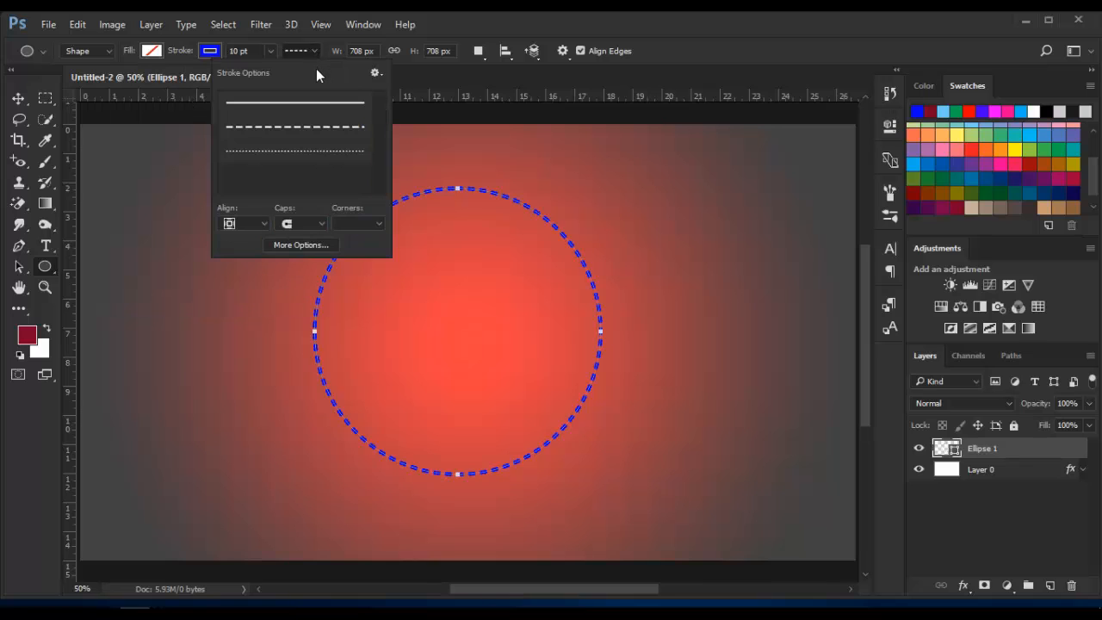
click(310, 103)
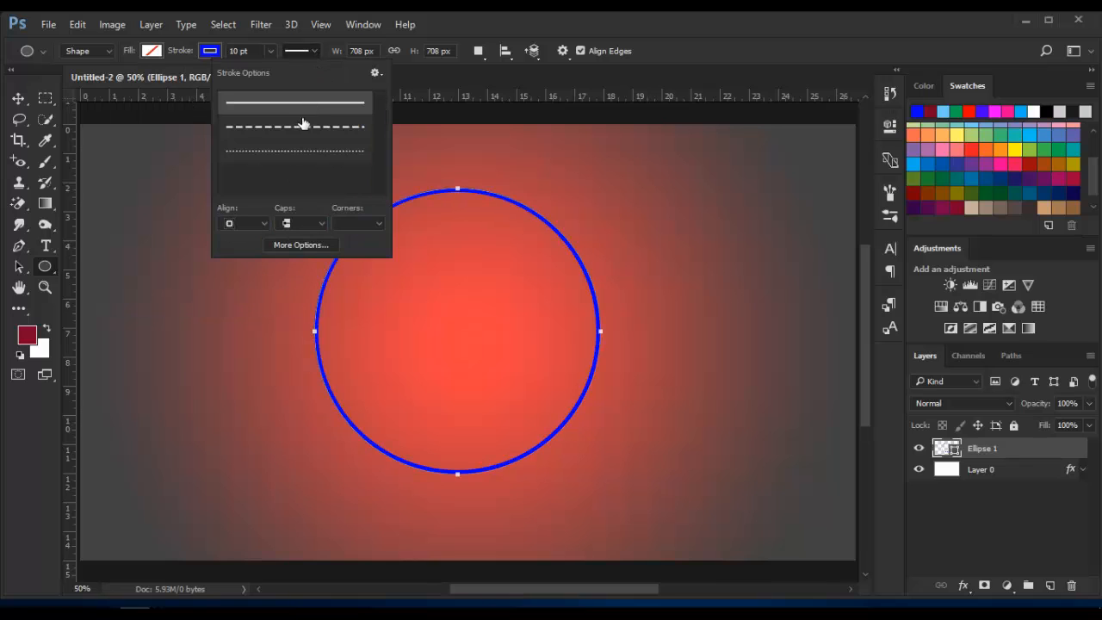
click(187, 56)
drag(186, 56, 191, 56)
key(Return)
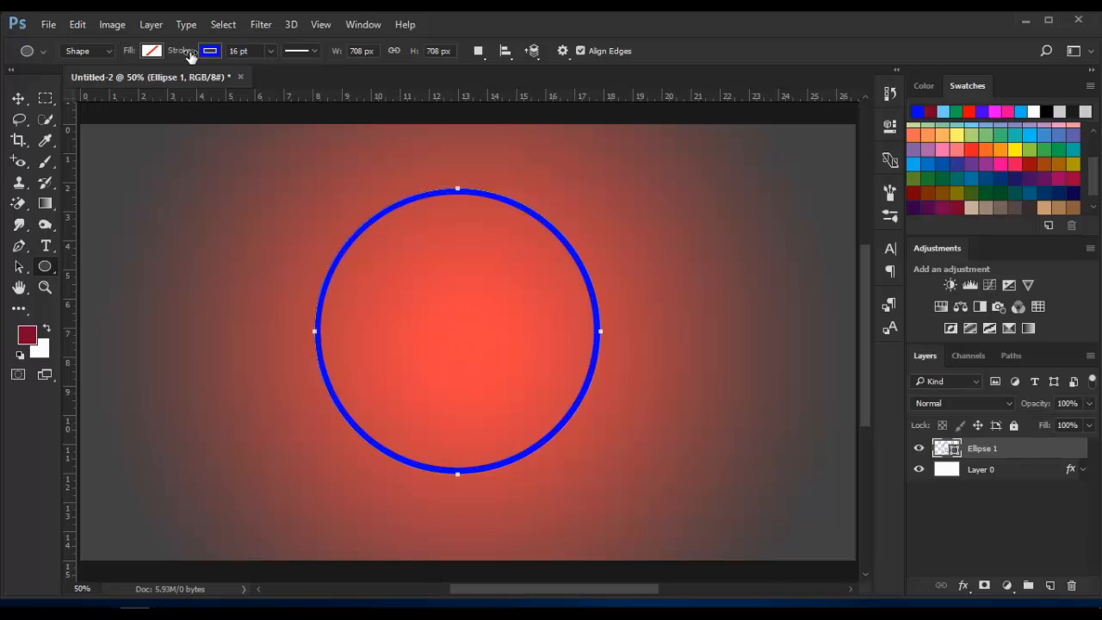
click(969, 512)
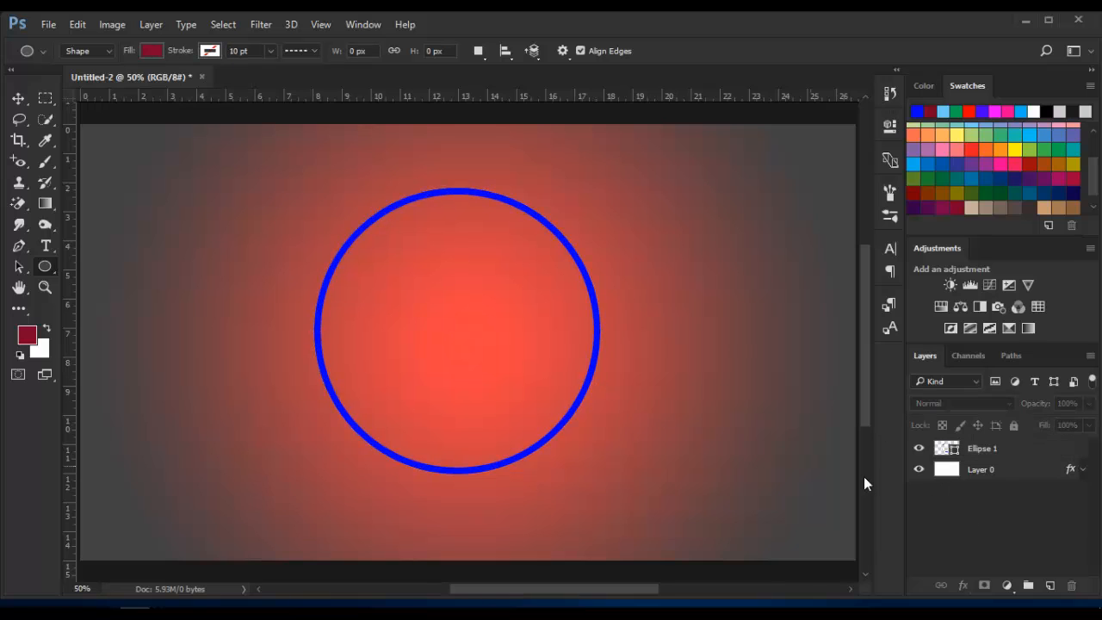
Duplicate the Ellipse 1 layer and scale the original circle to about 94% around its center.
click(987, 453)
key(ctrl+j)
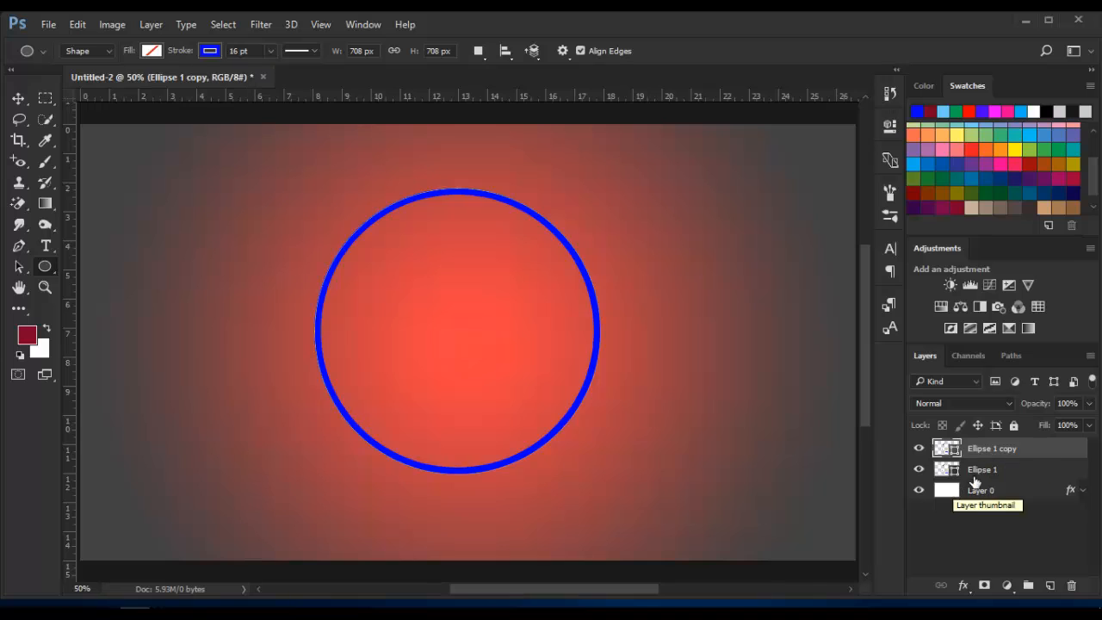
click(944, 471)
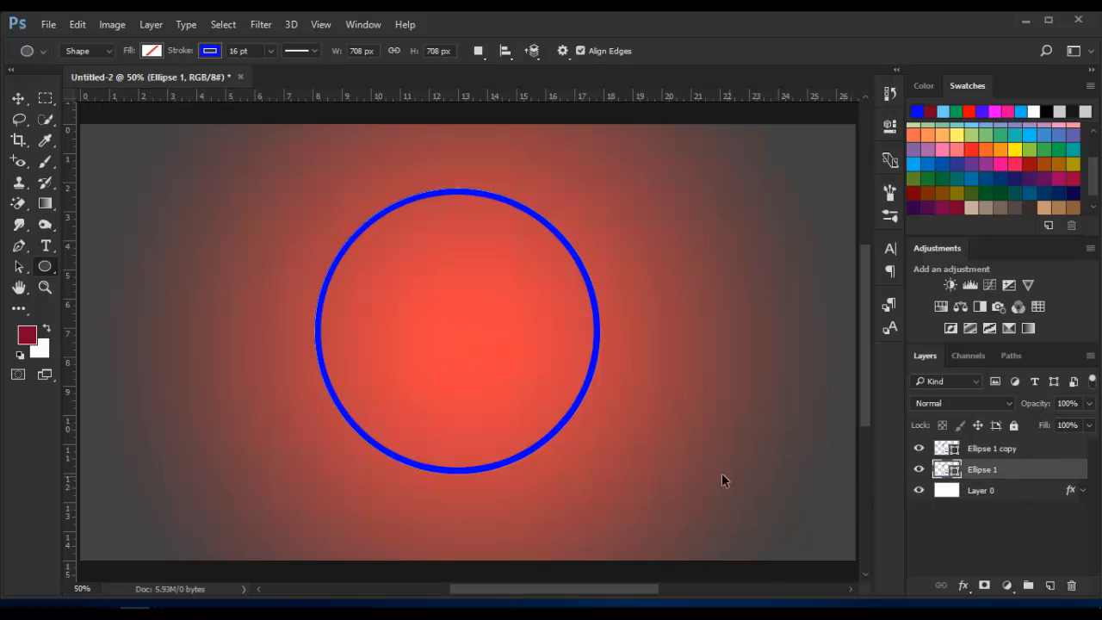
key(ctrl+t)
drag(599, 476, 592, 467)
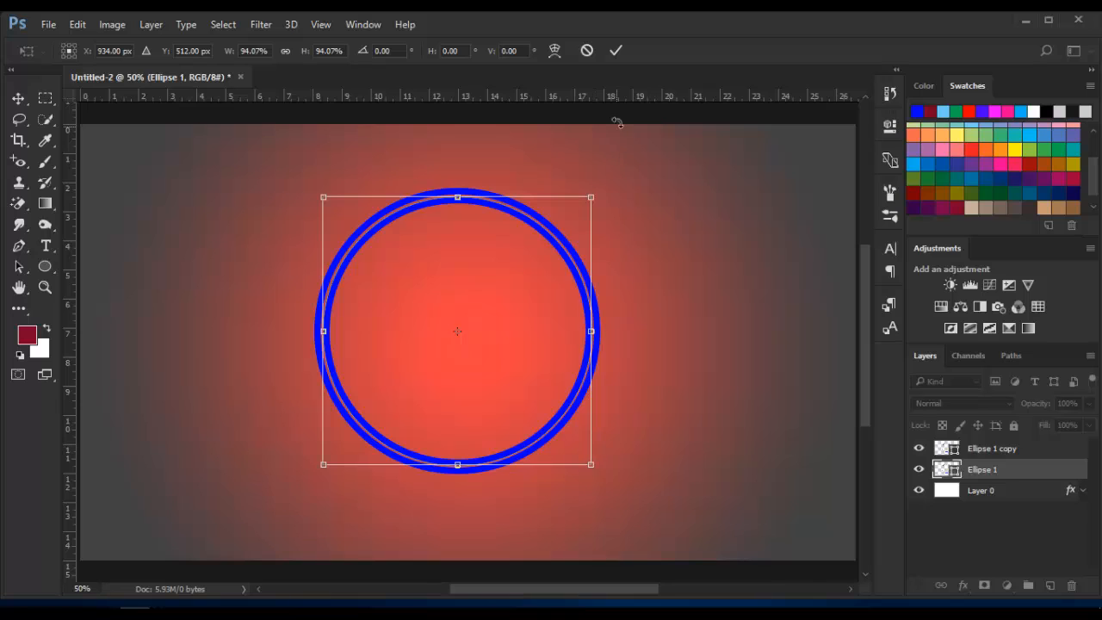
click(616, 50)
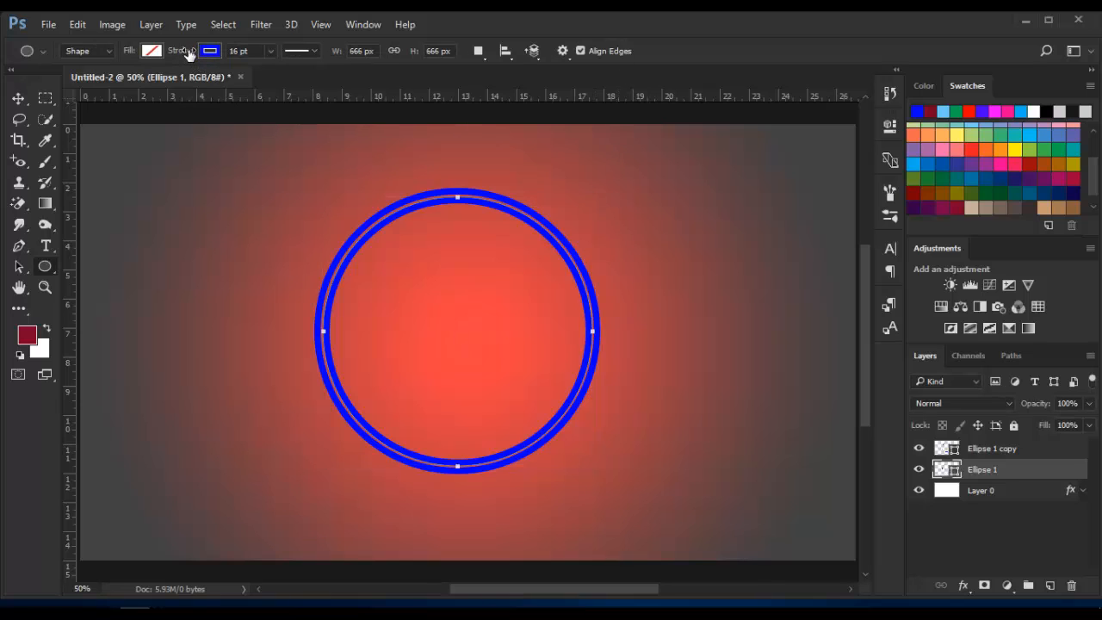
Set the inner circle's stroke to 6 pt wide and scale that circle to about 95% around its center.
drag(184, 54, 182, 56)
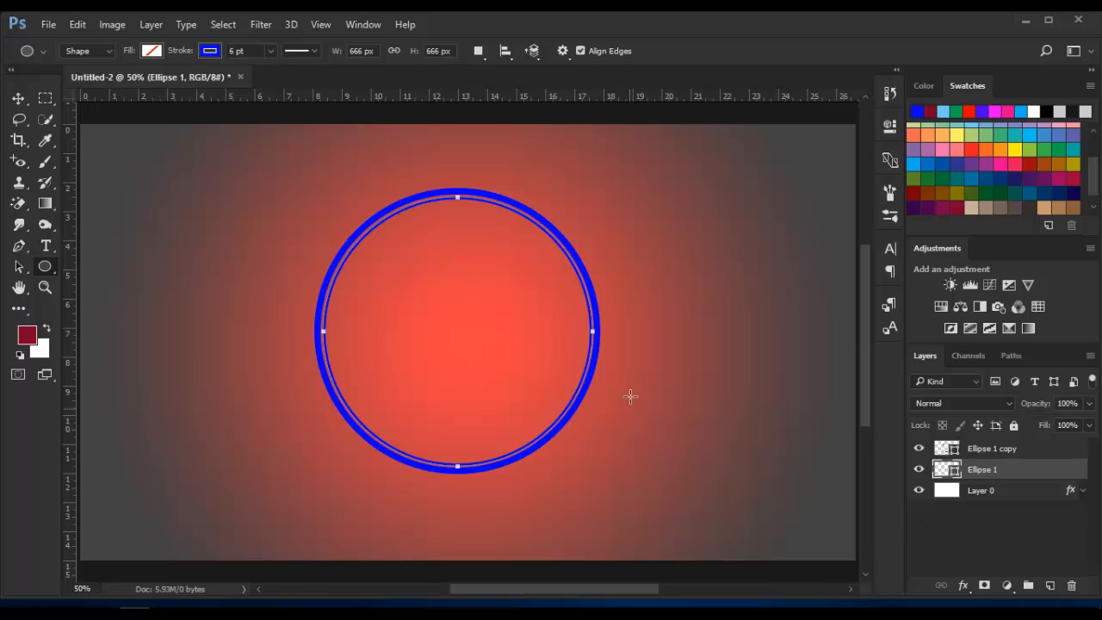
click(987, 531)
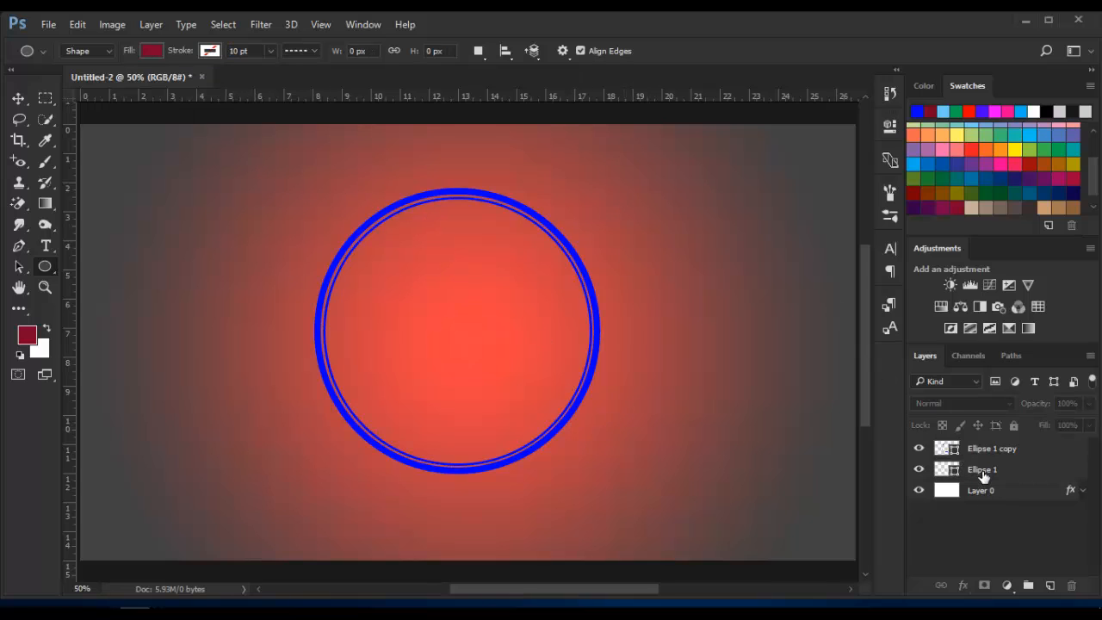
click(979, 470)
key(ctrl+t)
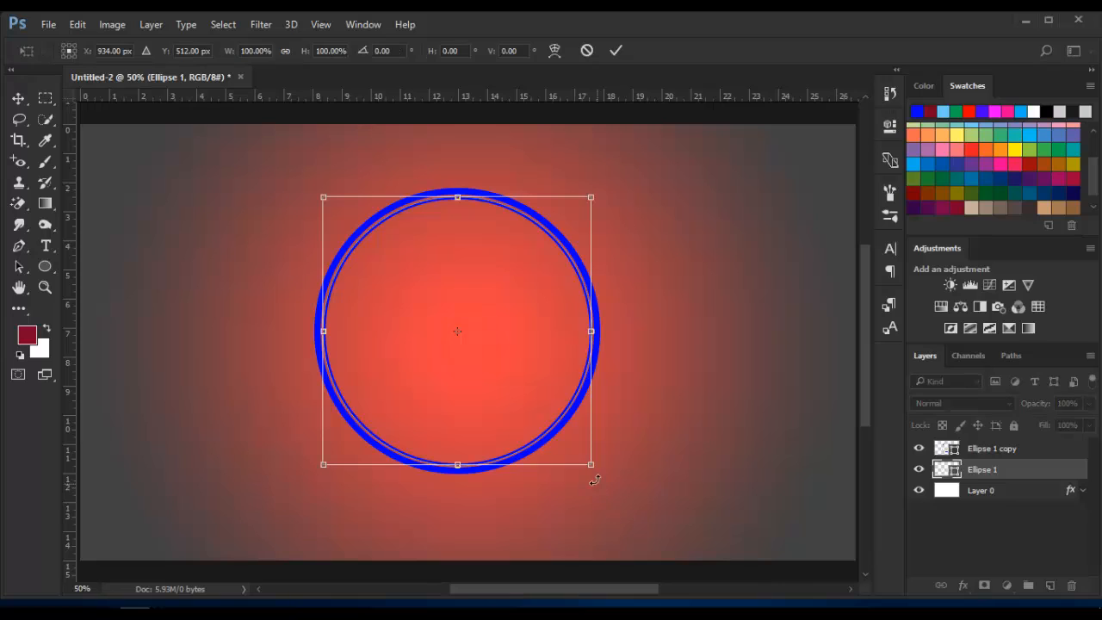
drag(590, 463, 584, 457)
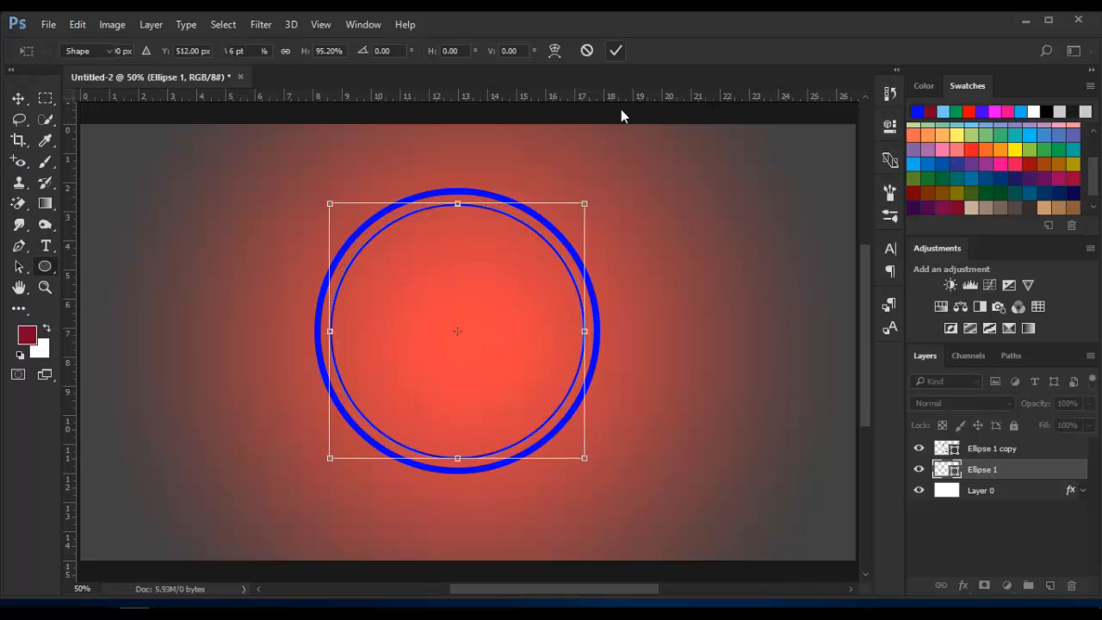
key(Return)
Merge the two circle layers and mask out a rectangular horizontal band across the middle of both rings.
key(ctrl+e)
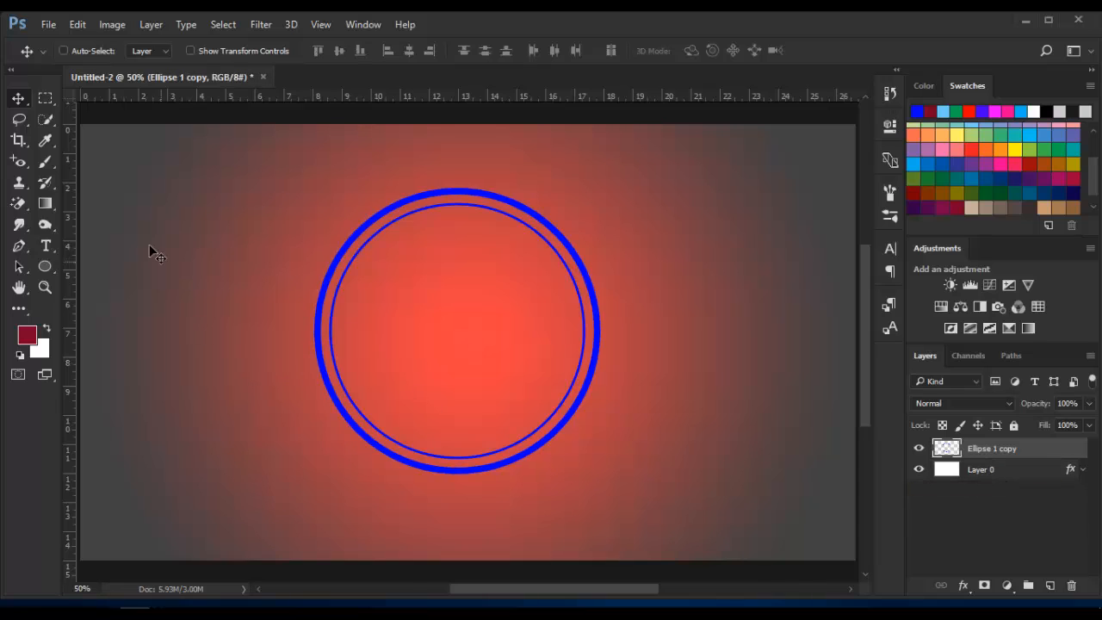
click(46, 98)
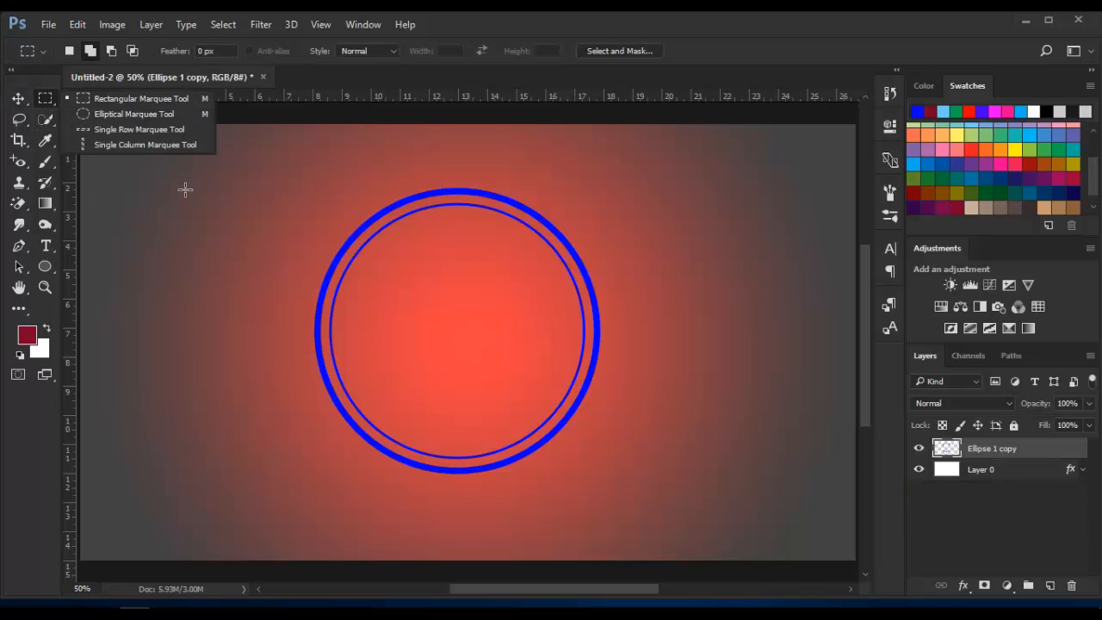
click(162, 99)
drag(284, 310, 621, 364)
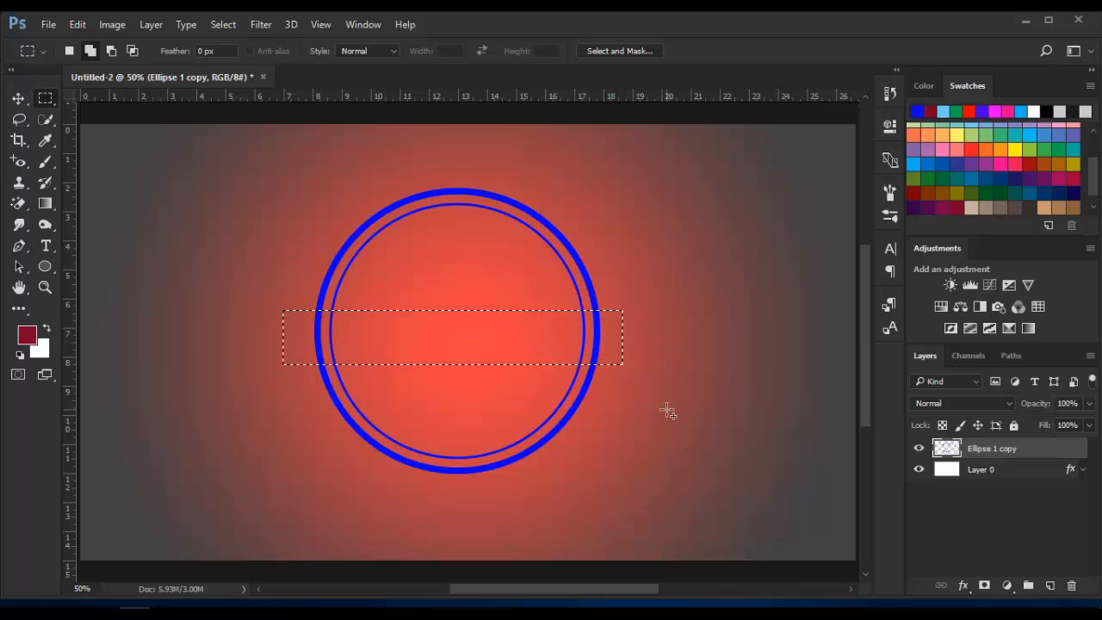
key(ctrl+shift+i)
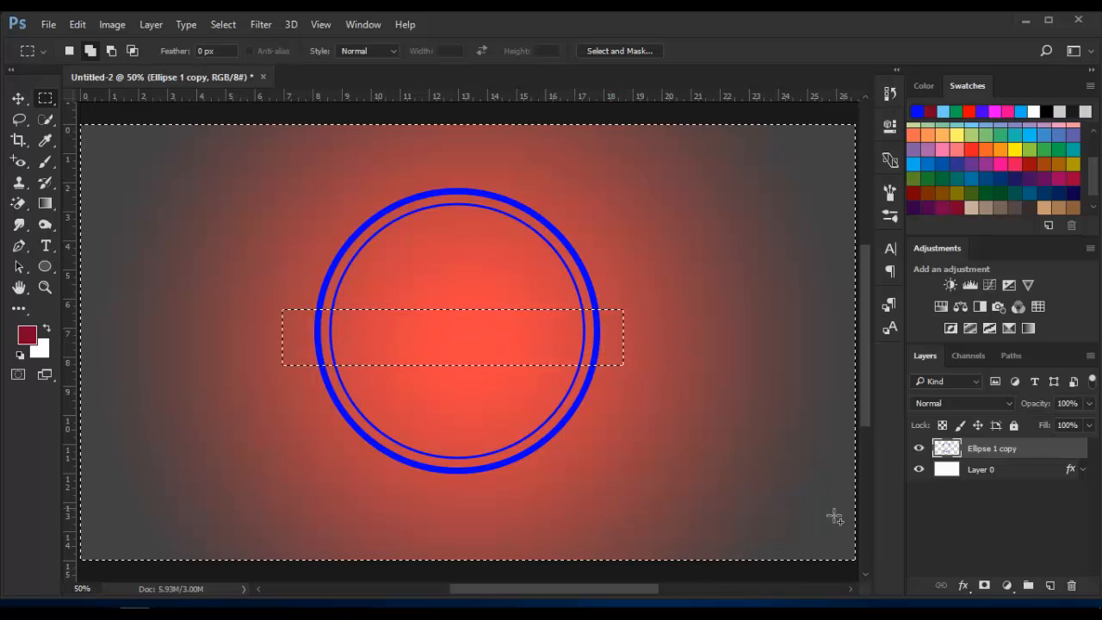
click(982, 586)
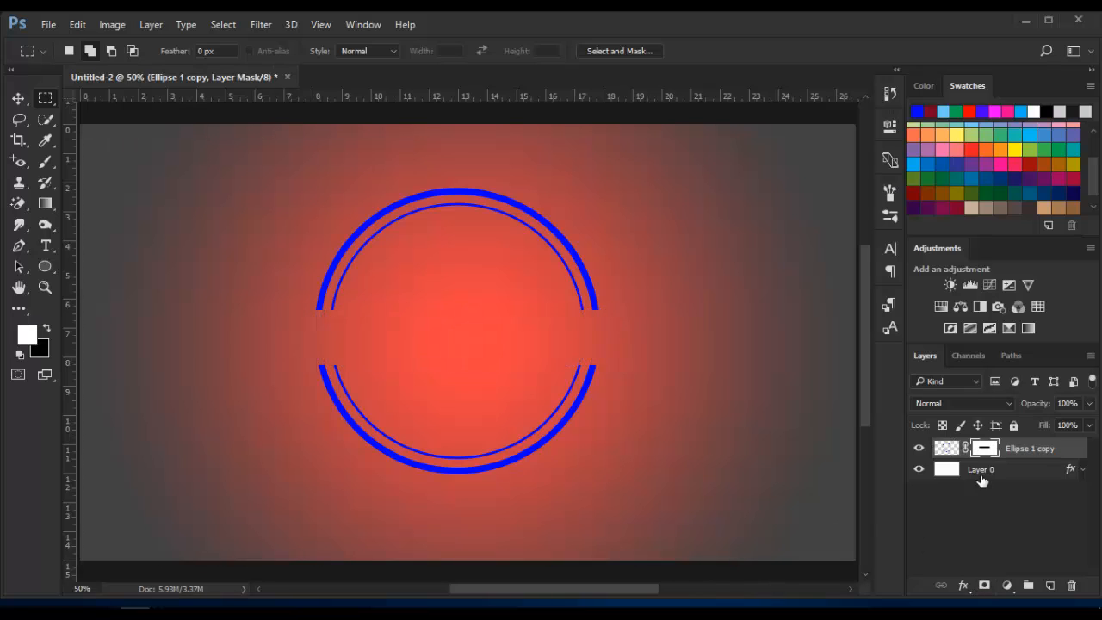
Add an Outer Glow effect to the masked ring layer with the blue glow color 002afe.
click(962, 585)
click(980, 392)
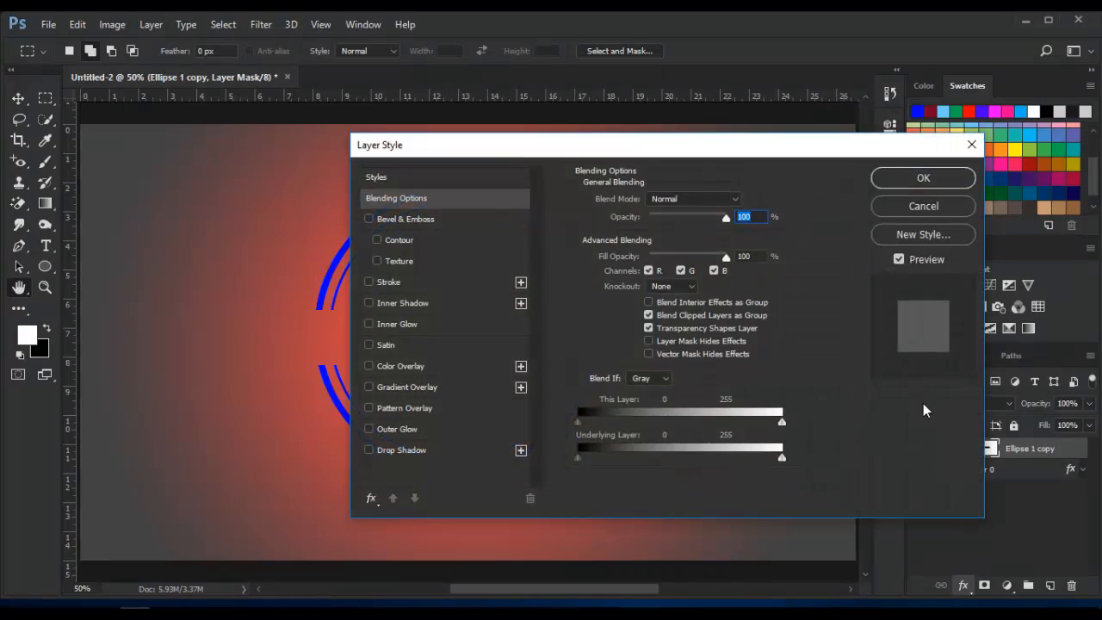
drag(654, 140, 854, 153)
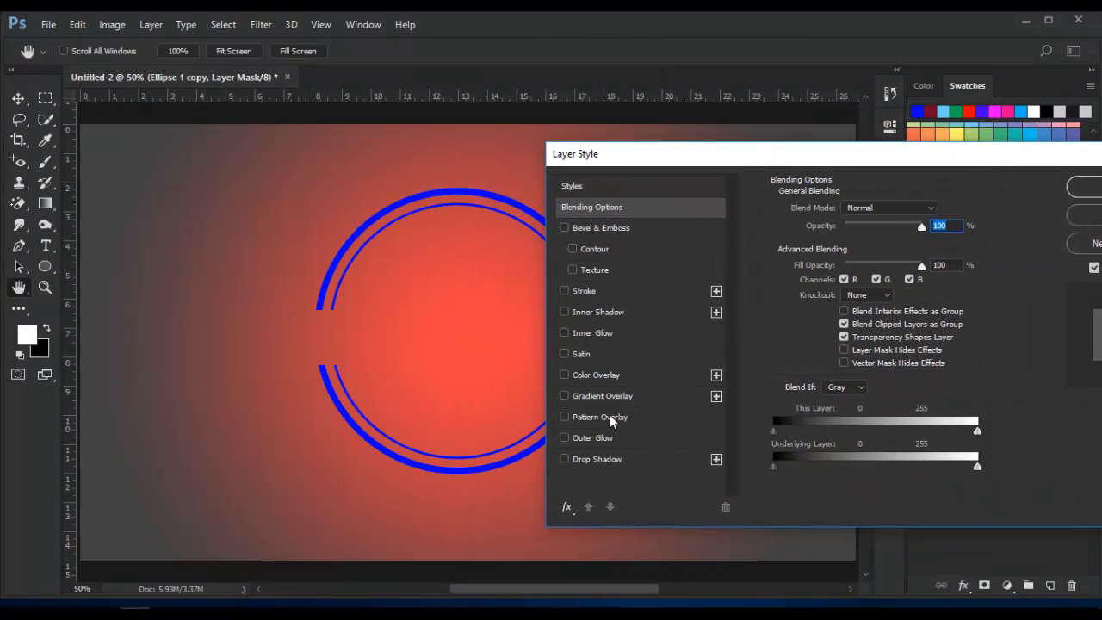
click(585, 439)
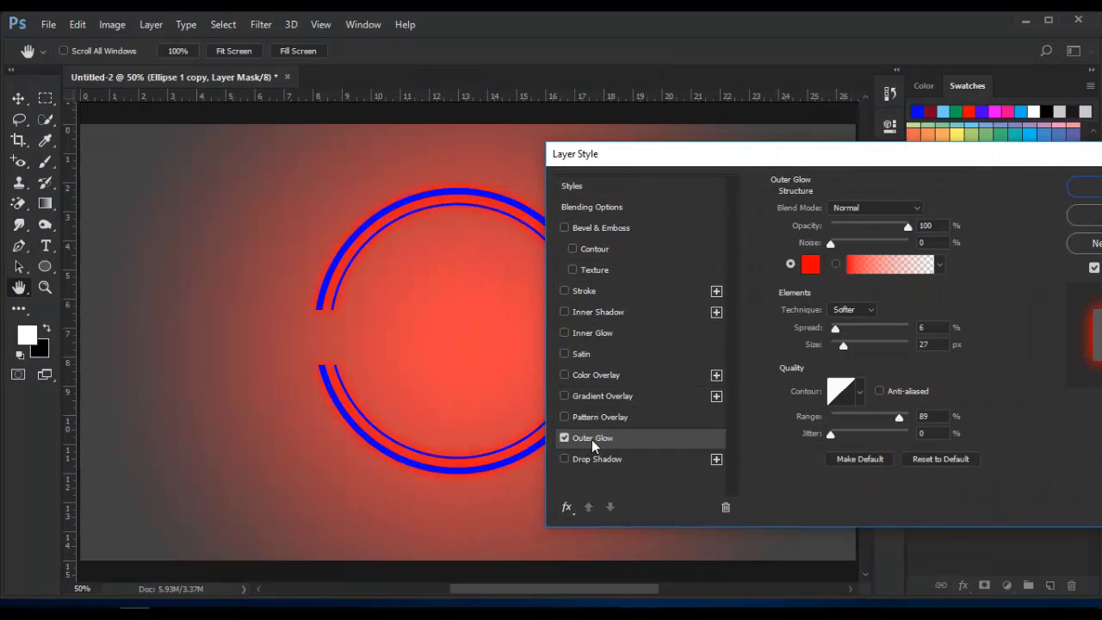
click(809, 265)
click(788, 333)
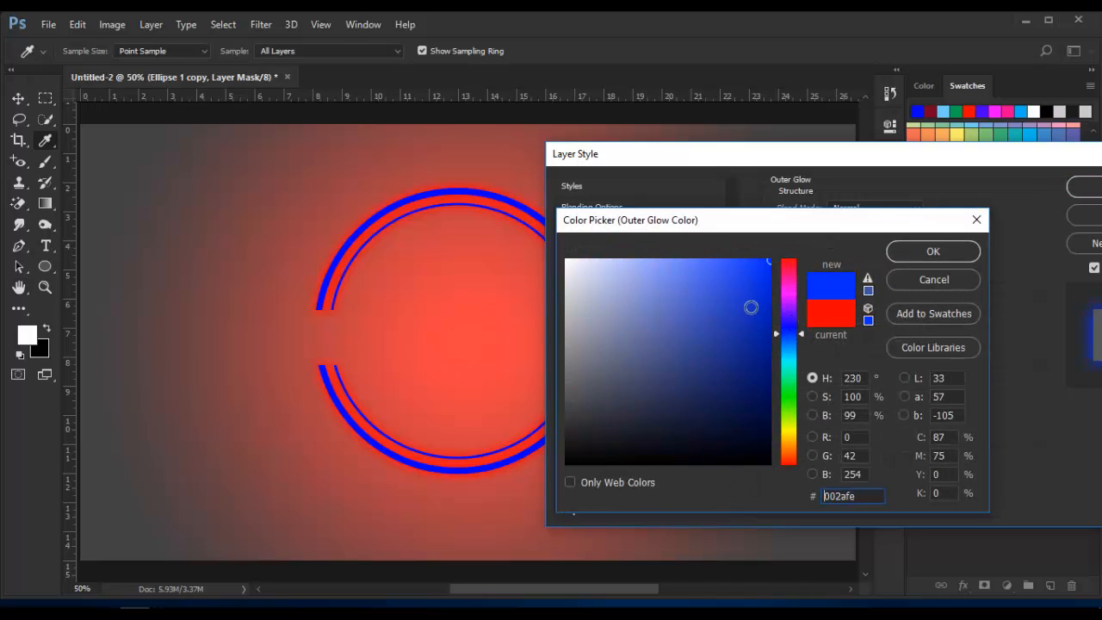
click(921, 252)
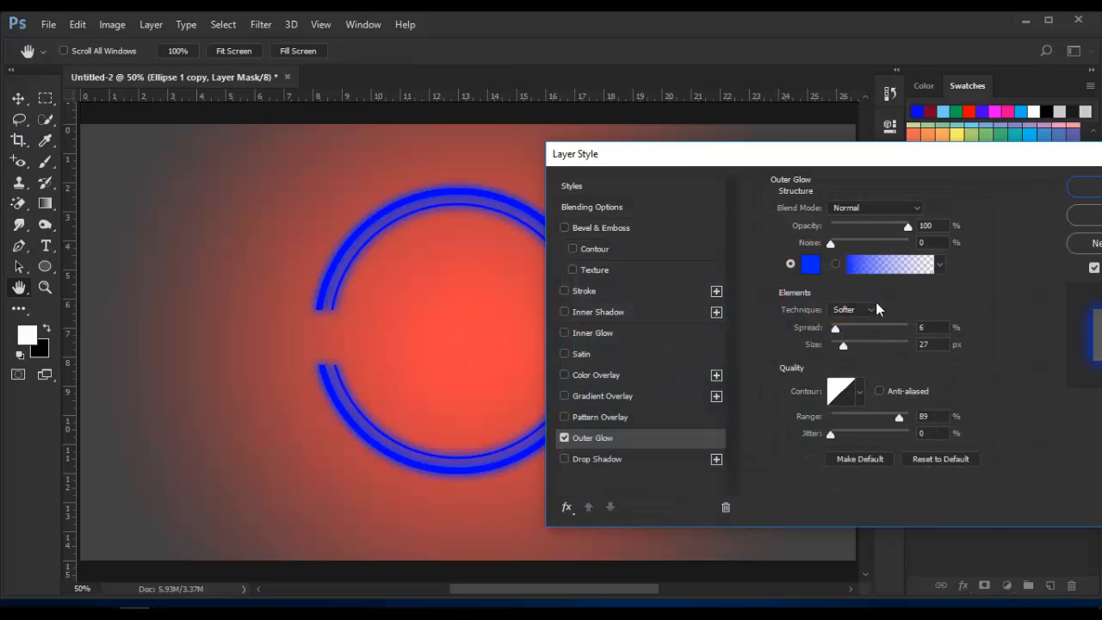
Set the rings' outer glow to 3% spread and 21 px size and apply the layer style.
drag(841, 343, 838, 347)
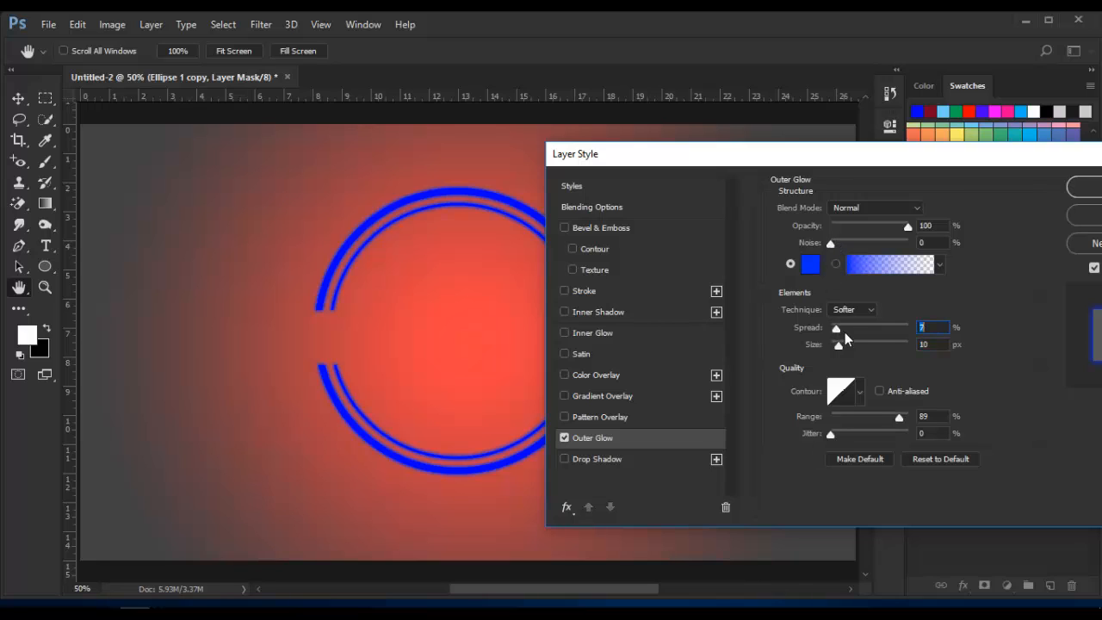
mouse_move(844, 333)
mouse_down()
mouse_move(855, 333)
mouse_move(810, 329)
mouse_move(840, 329)
mouse_move(836, 347)
mouse_move(846, 346)
mouse_up()
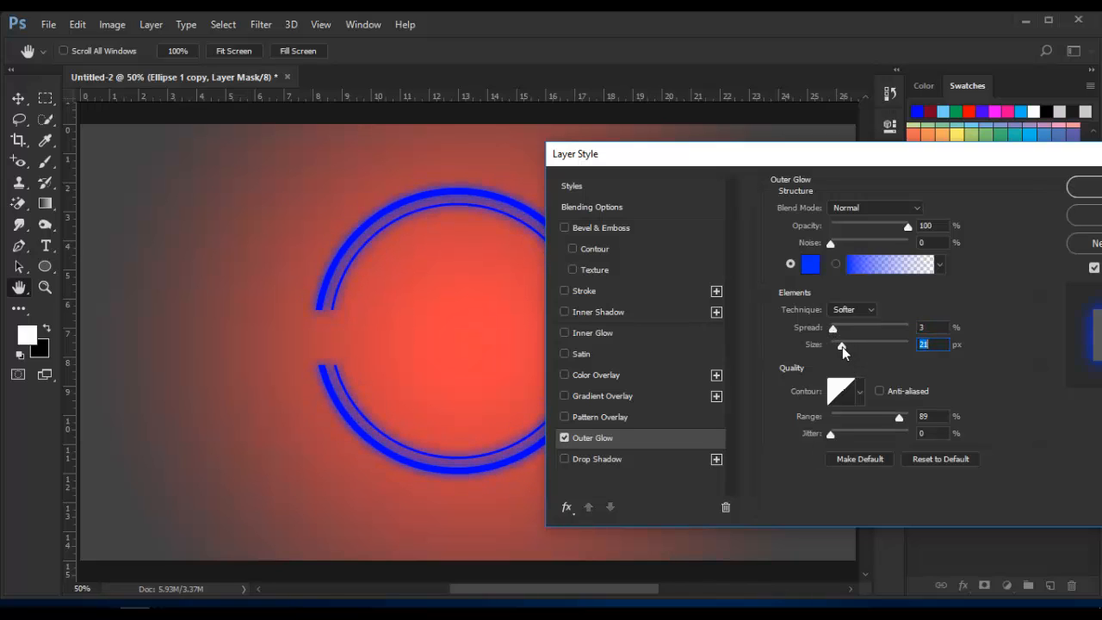
click(1083, 188)
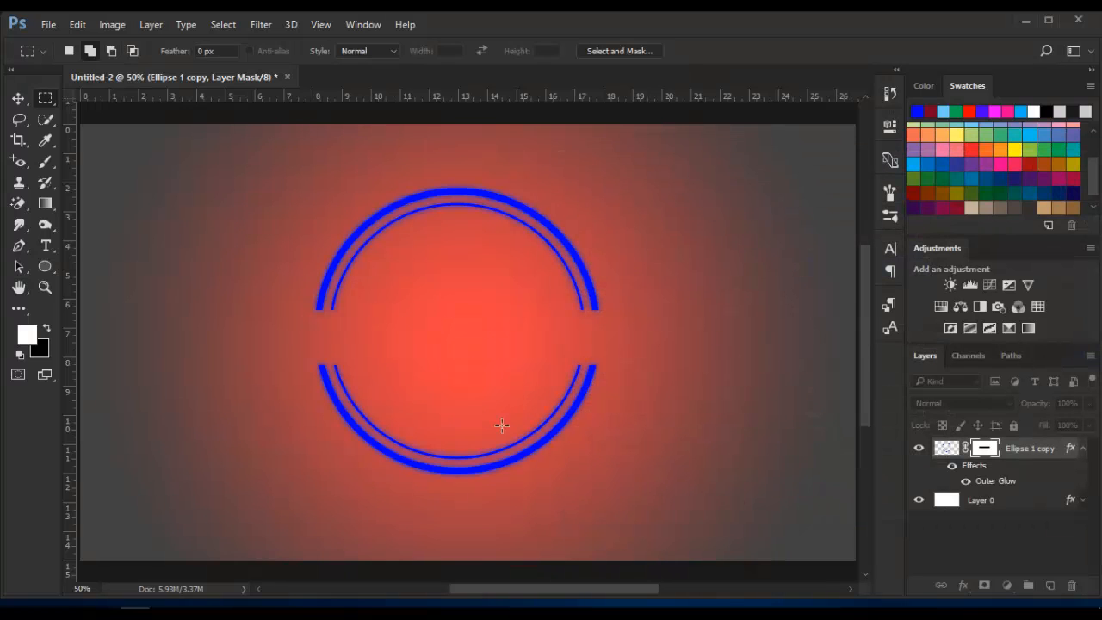
Collapse the ring layer's effects and add the text "Neon Text Light" across the gap in the rings.
click(52, 245)
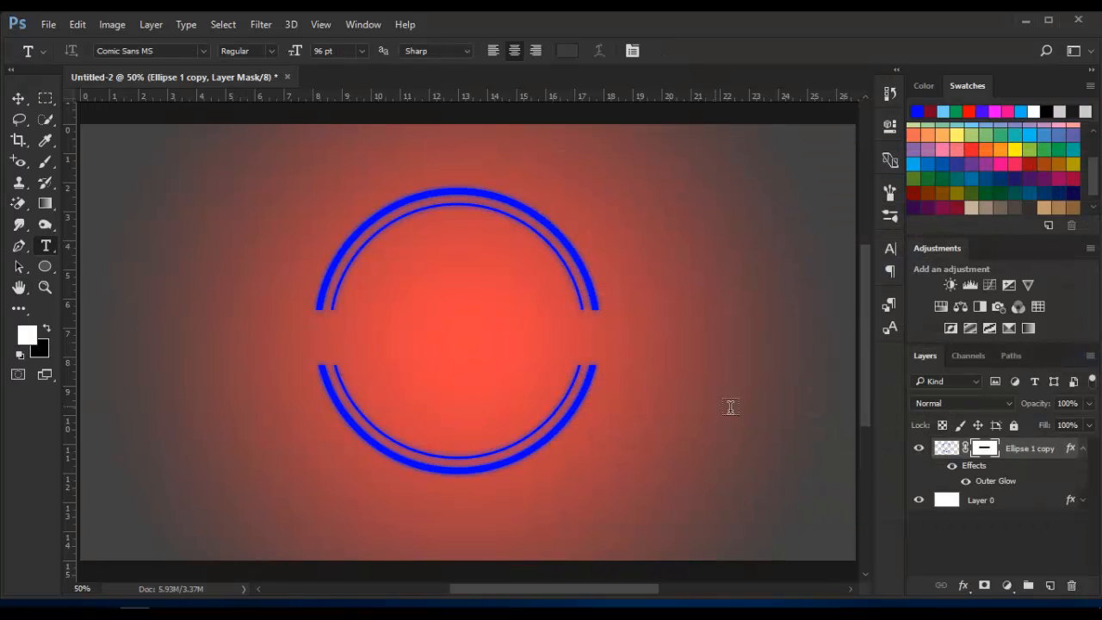
click(1081, 447)
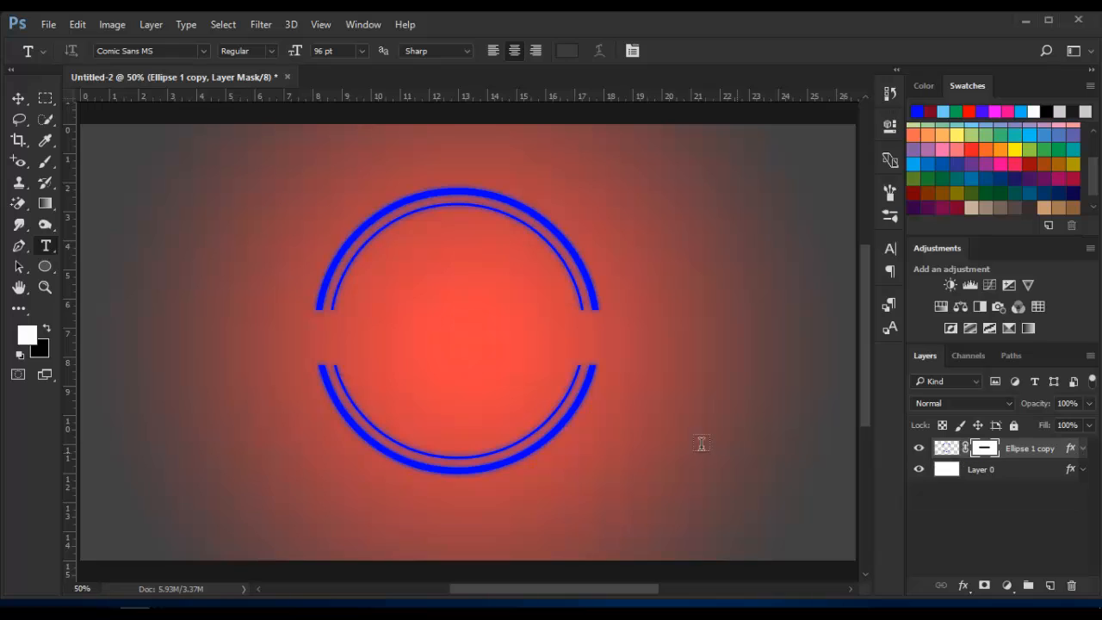
click(335, 342)
text(nEO)
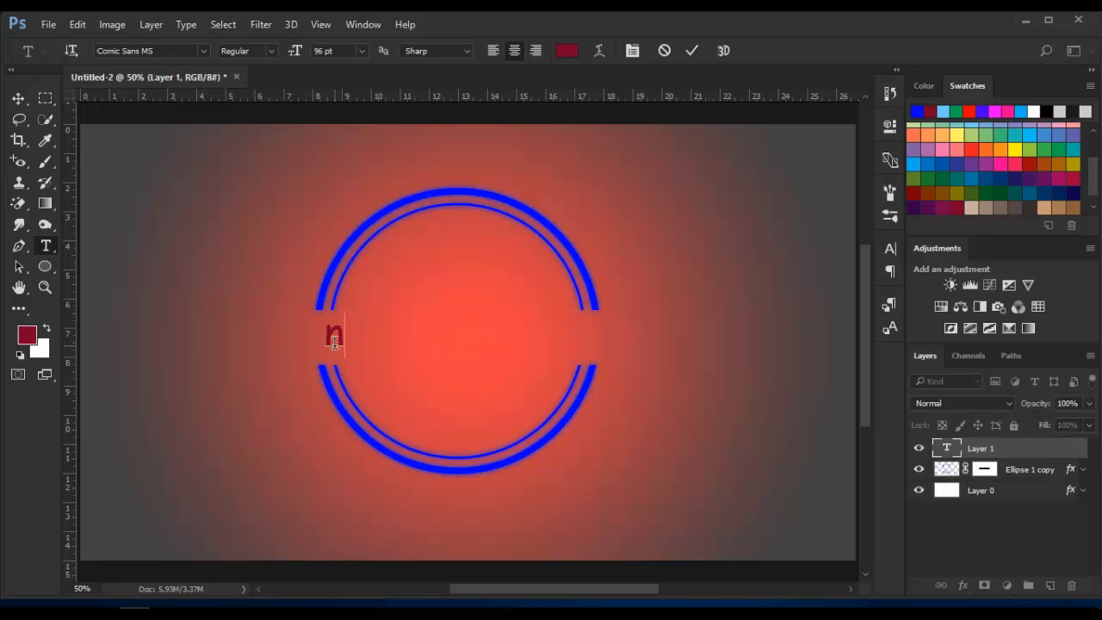
key(BackSpace)
key(BackSpace)
key(BackSpace)
text(Neon Li)
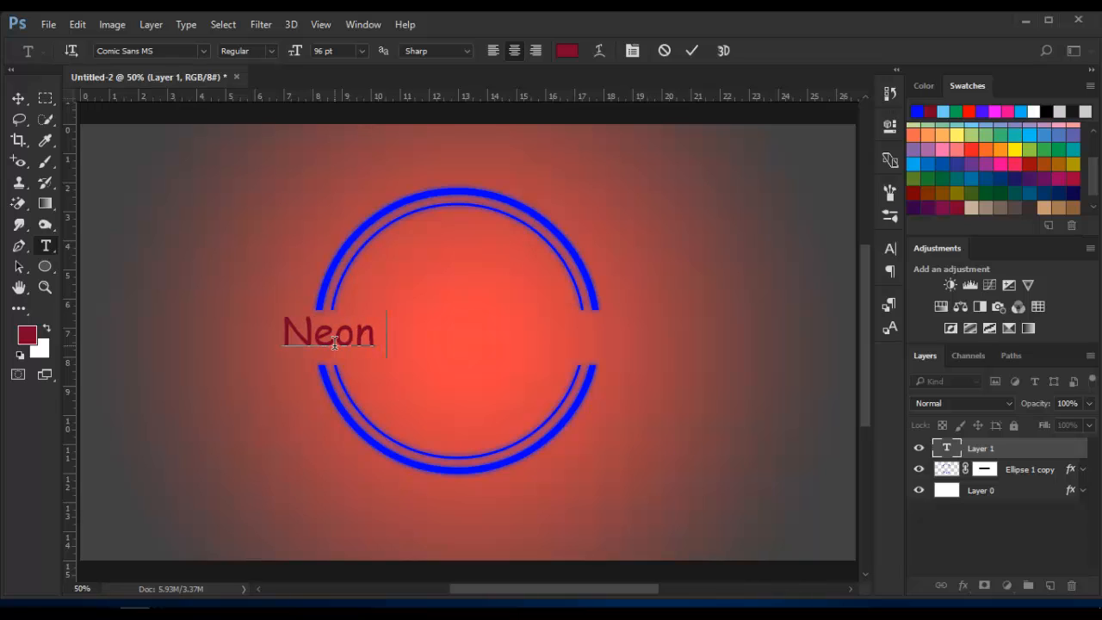
text(ght)
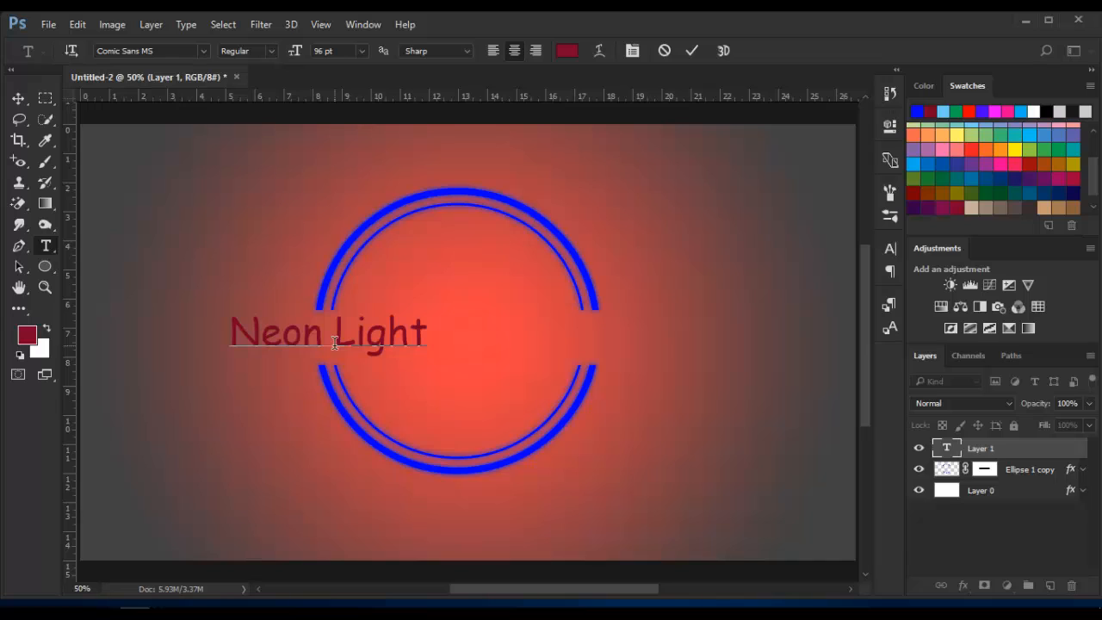
key(ctrl+a)
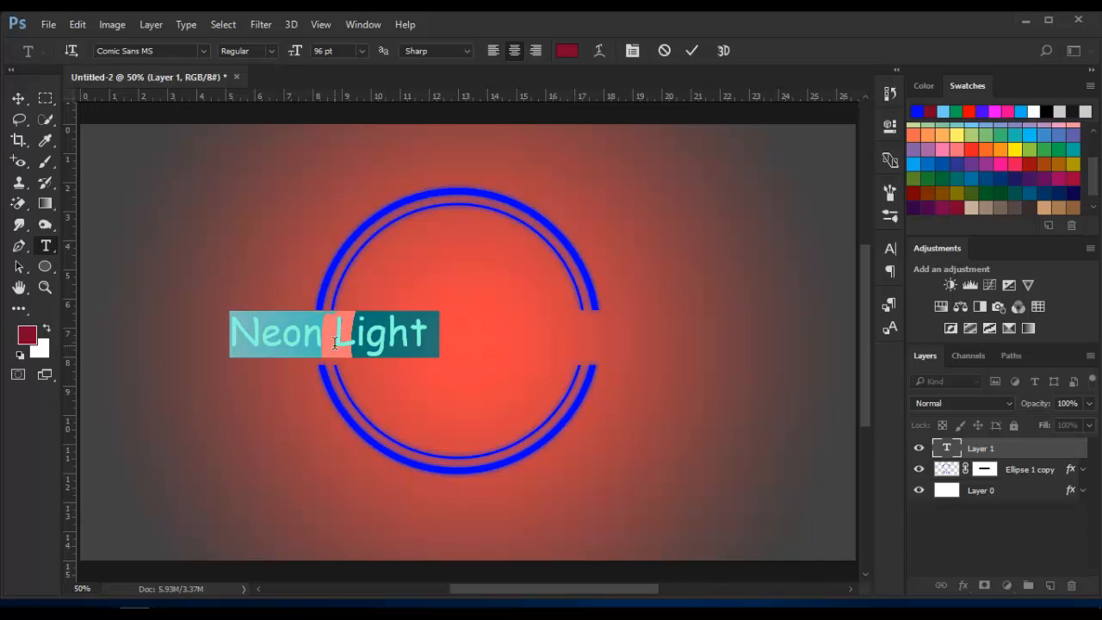
text(Neon T)
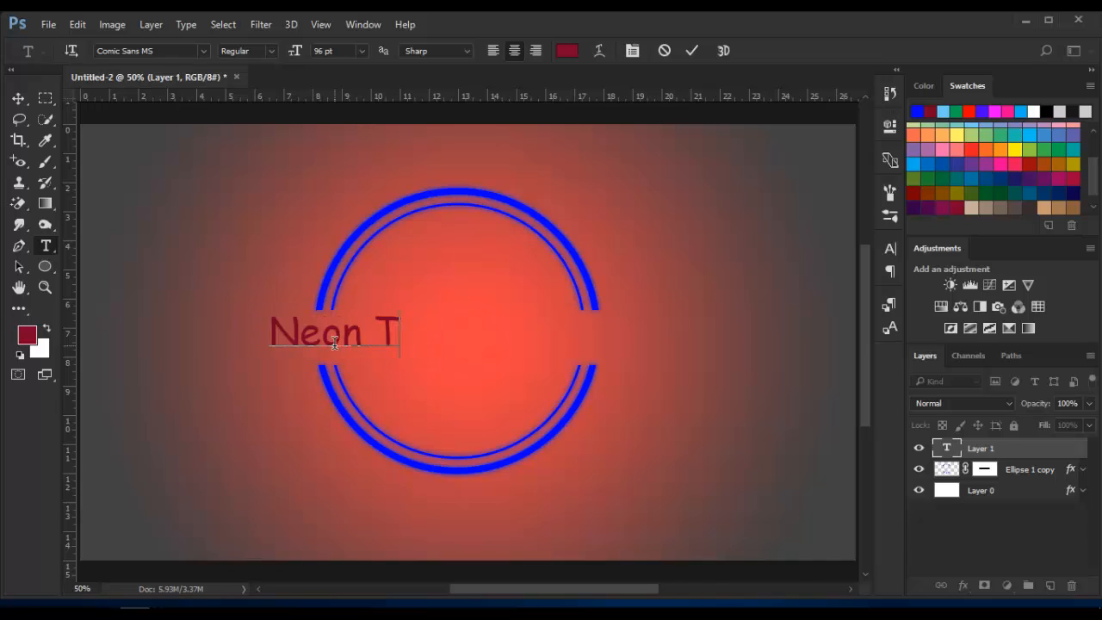
text(ext Light)
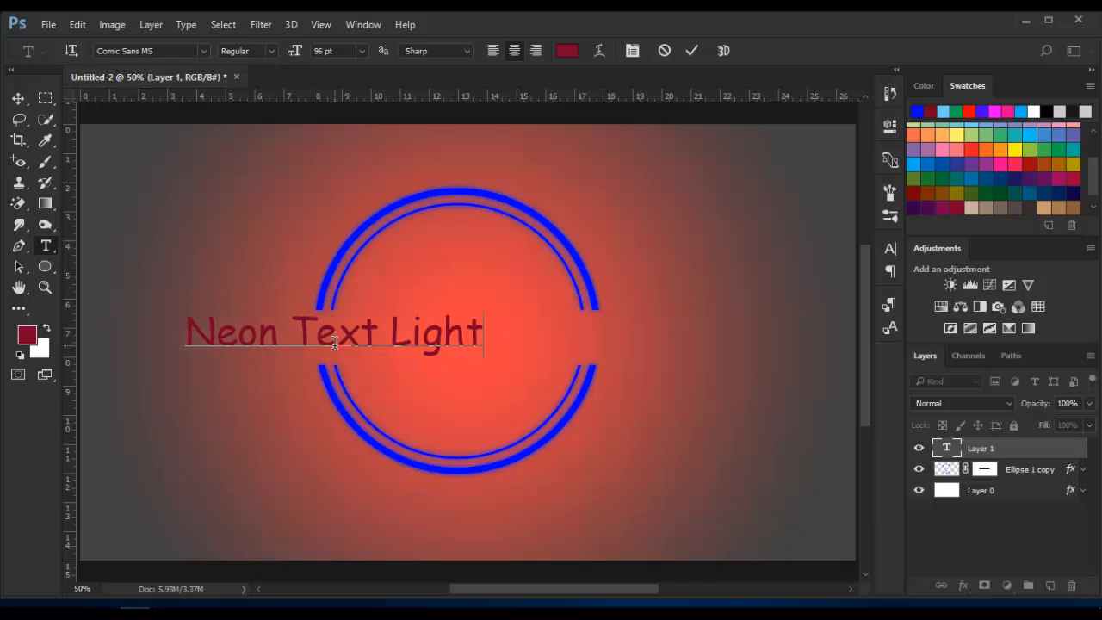
Move the text into the gap between the ring halves and scale its width to about 97%.
click(15, 100)
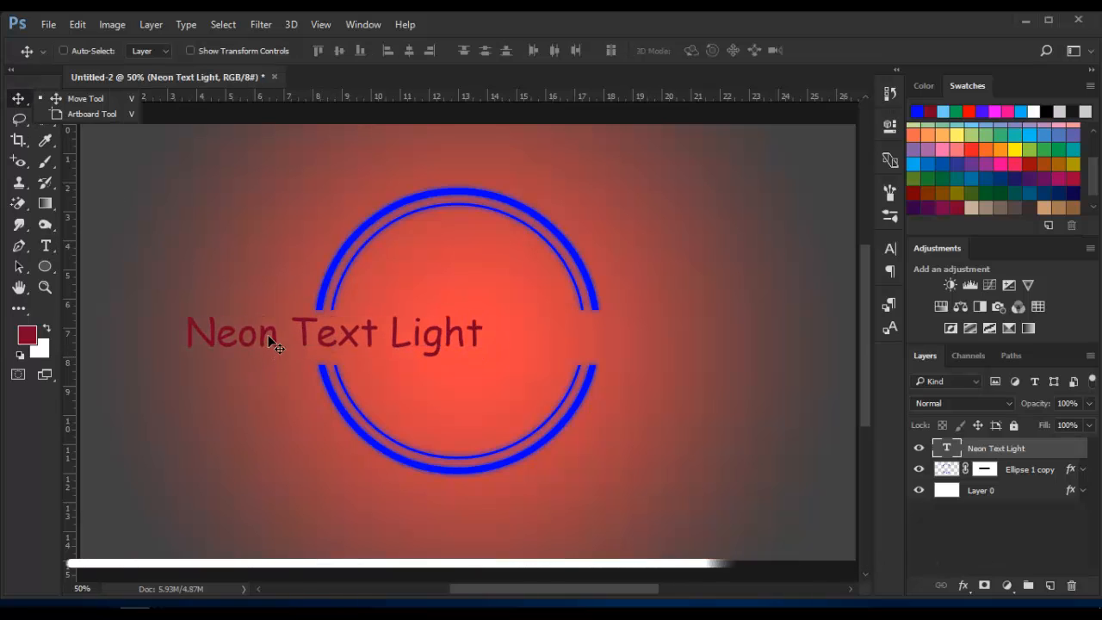
drag(265, 340, 394, 344)
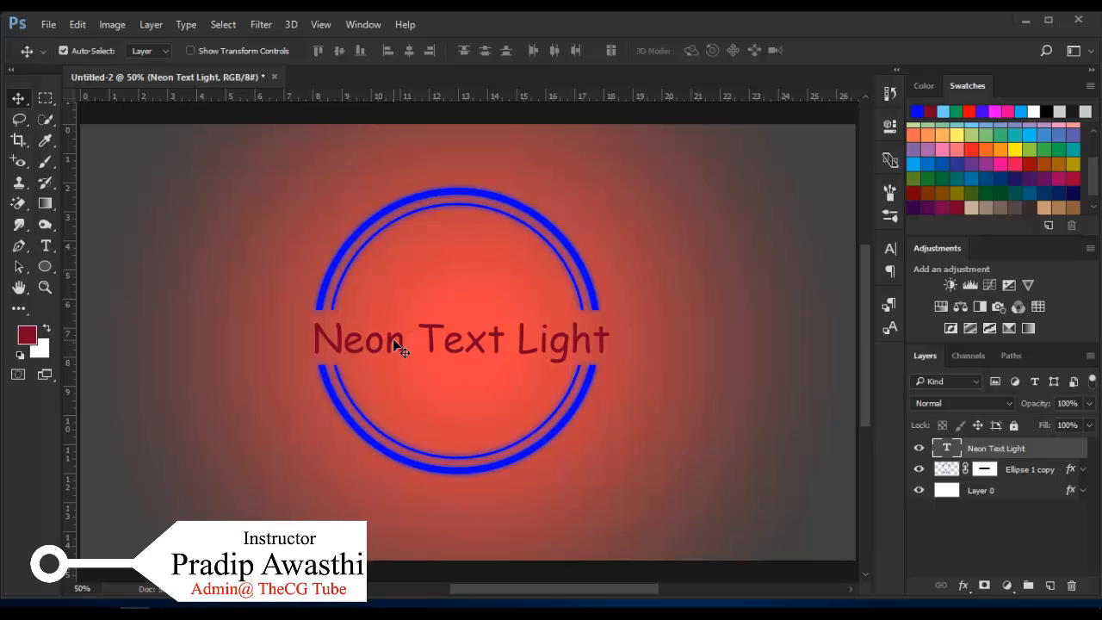
key(ctrl+t)
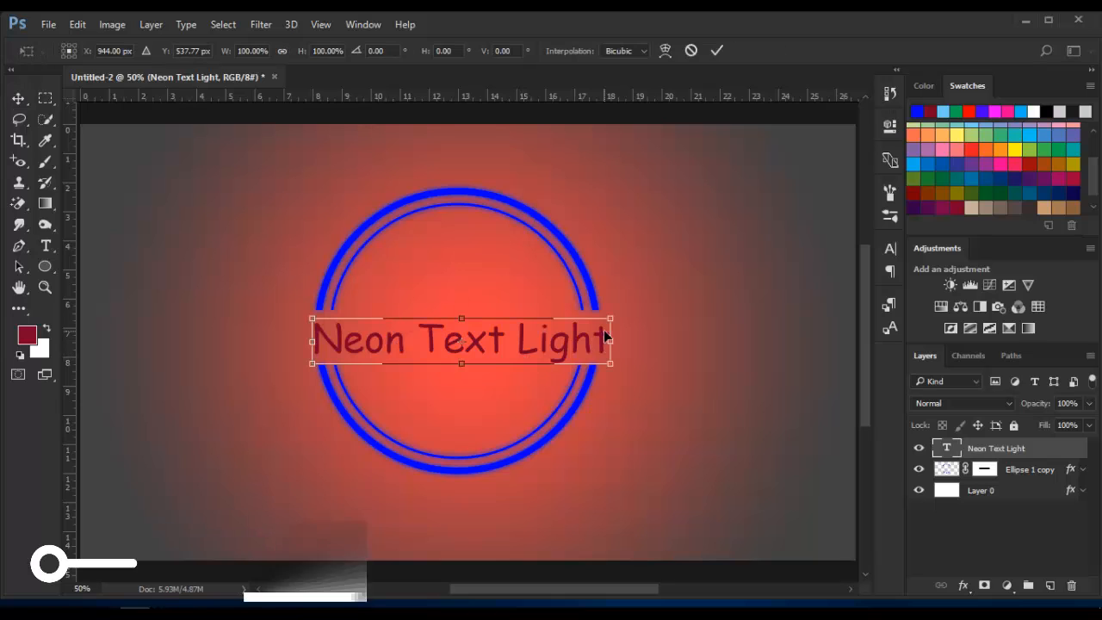
drag(610, 341, 603, 337)
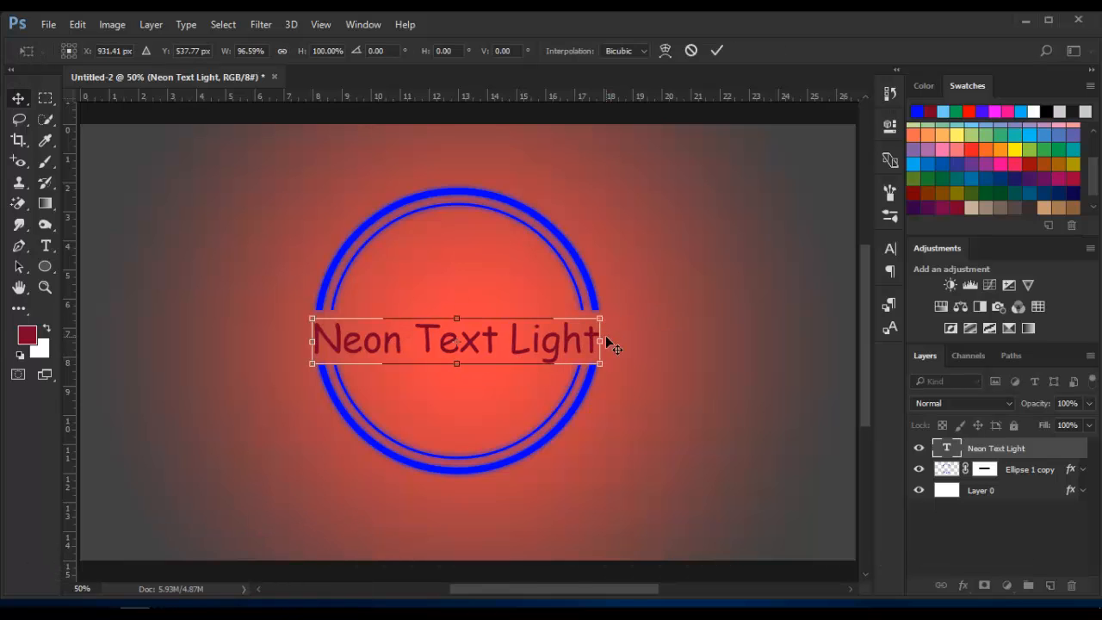
key(Return)
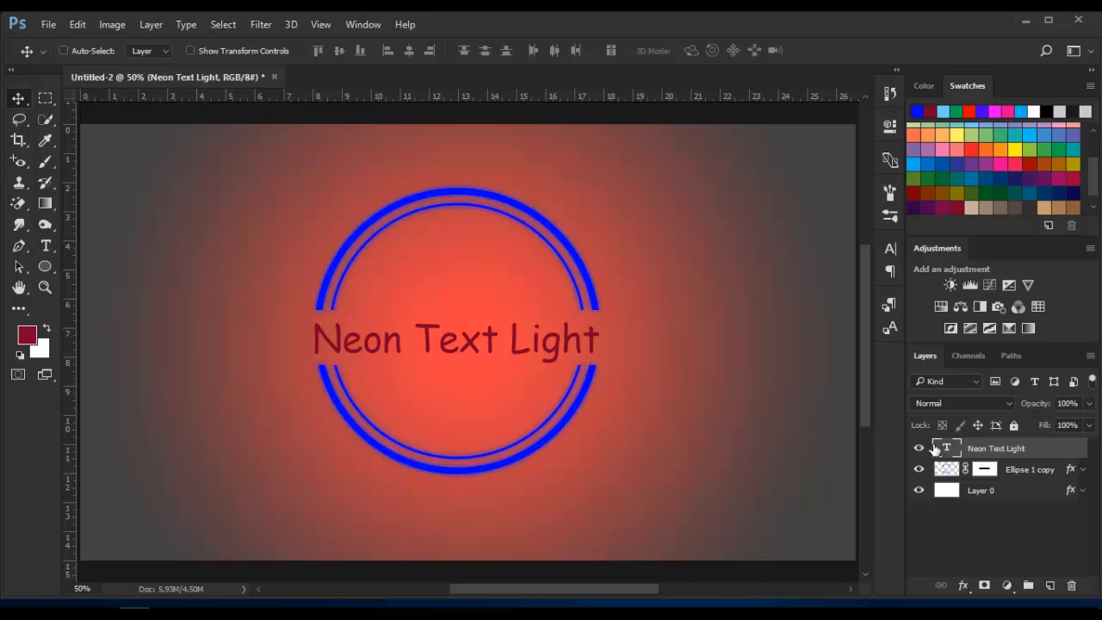
Add a 1 px white inside Stroke to the "Neon Text Light" text layer.
click(963, 585)
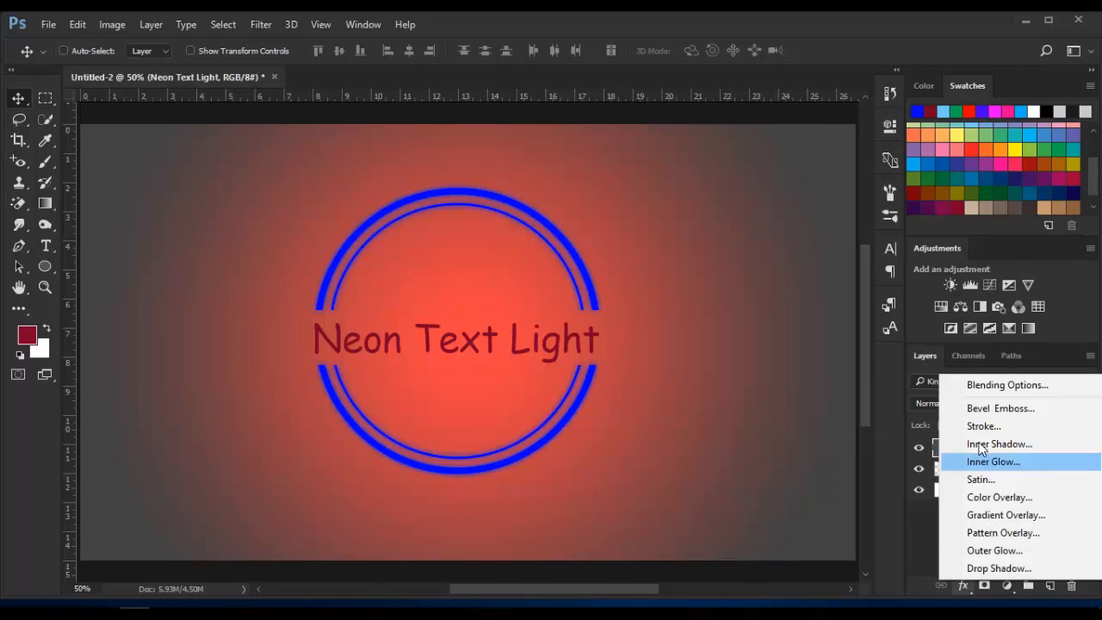
click(984, 386)
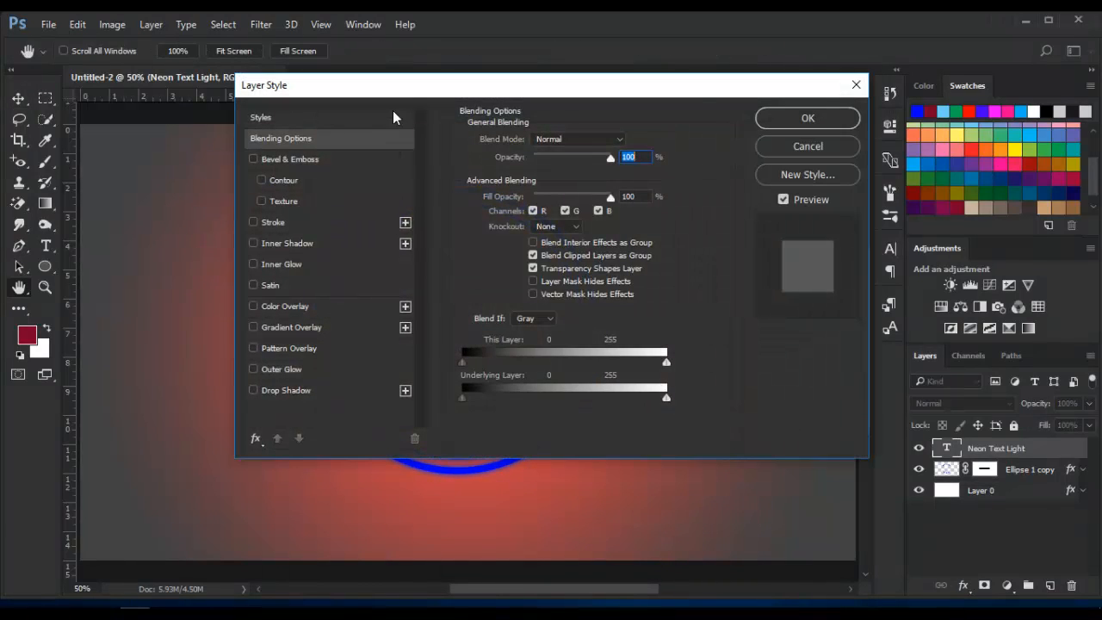
drag(396, 84, 735, 156)
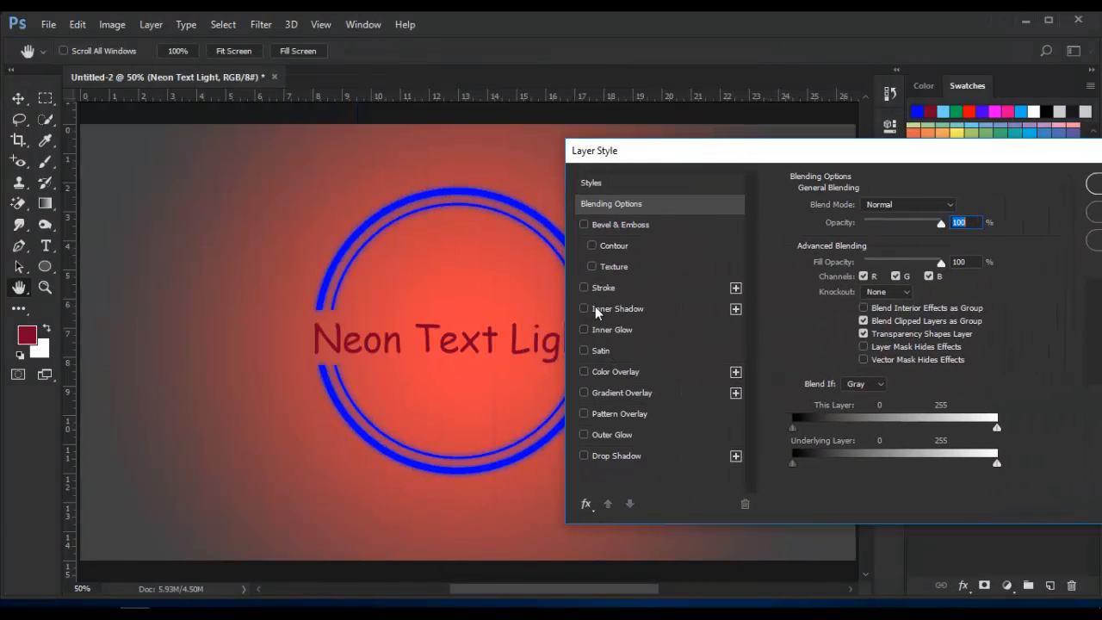
click(585, 285)
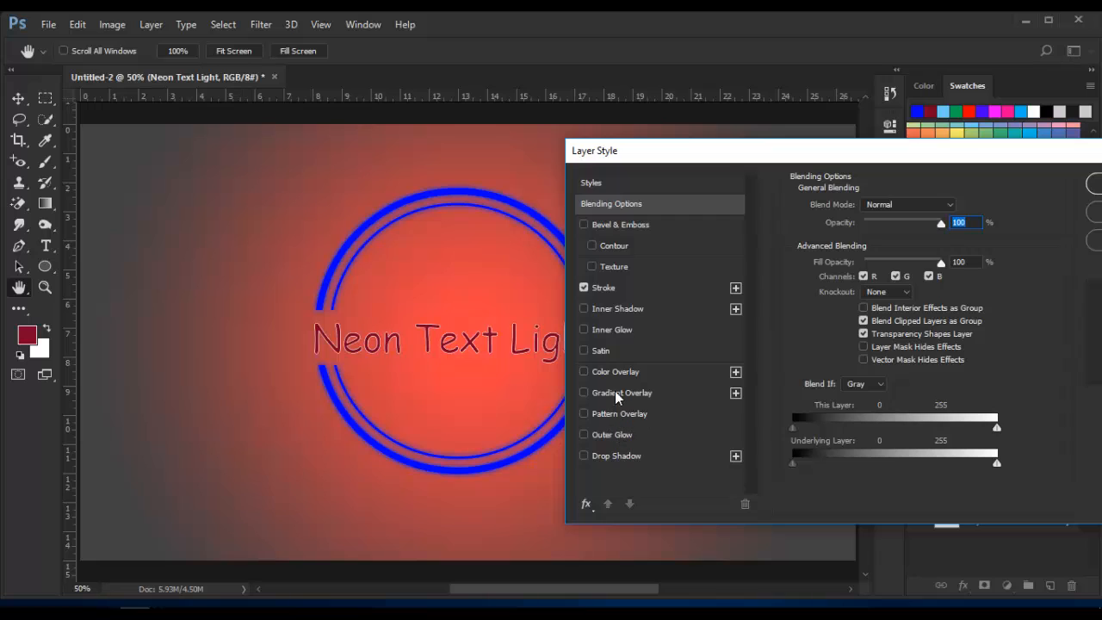
click(607, 288)
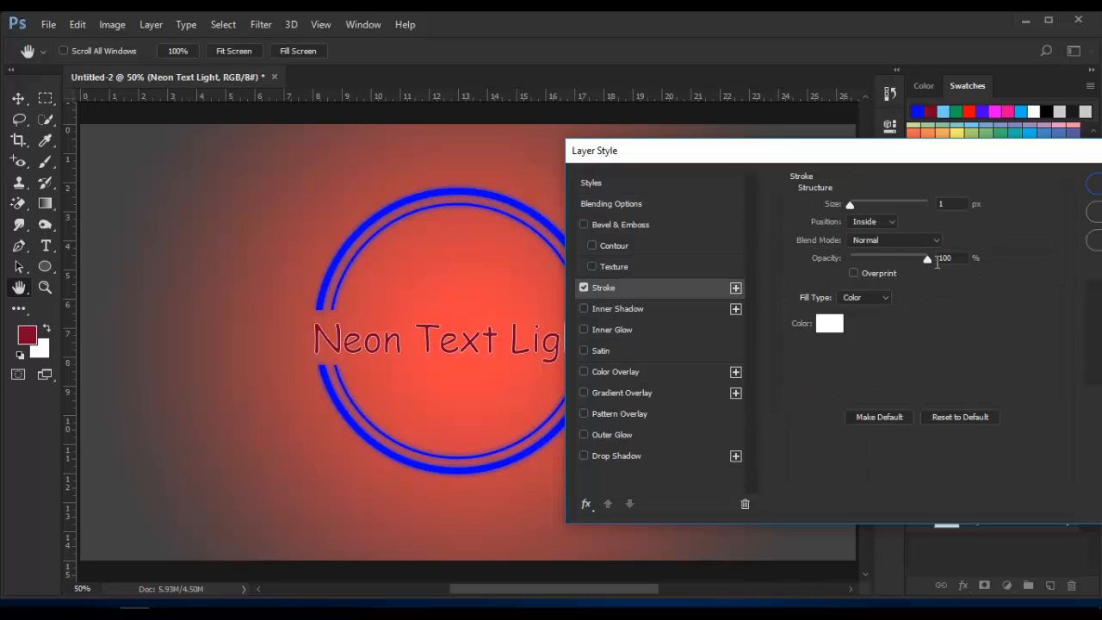
Leave Outer Glow off, apply a red Color Overlay to the "Neon Text Light" lettering and collapse its effects list.
click(611, 436)
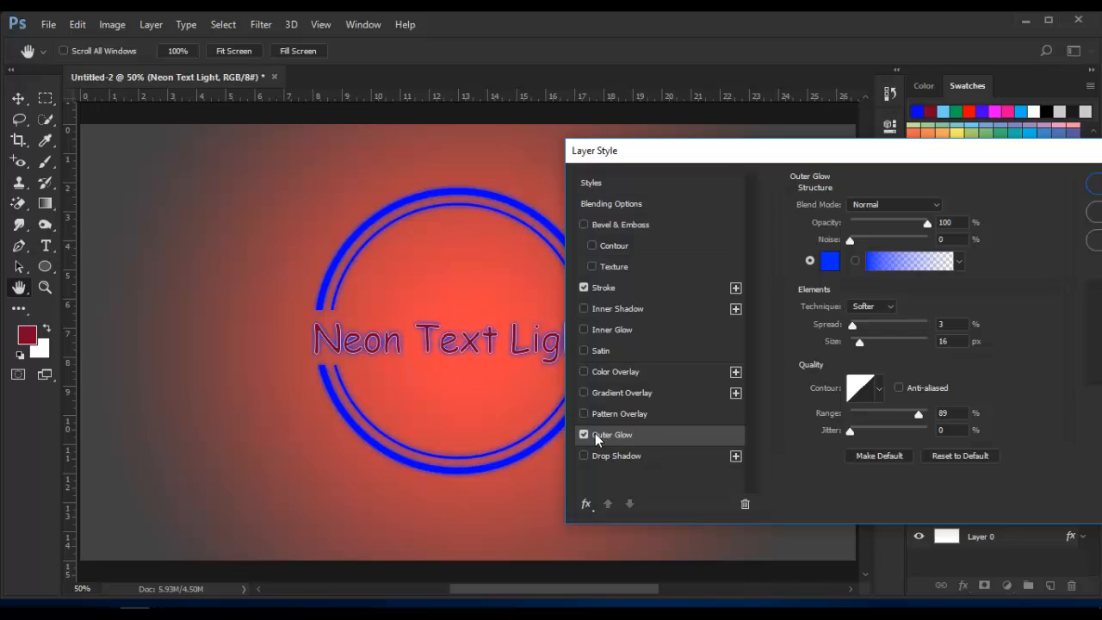
click(584, 434)
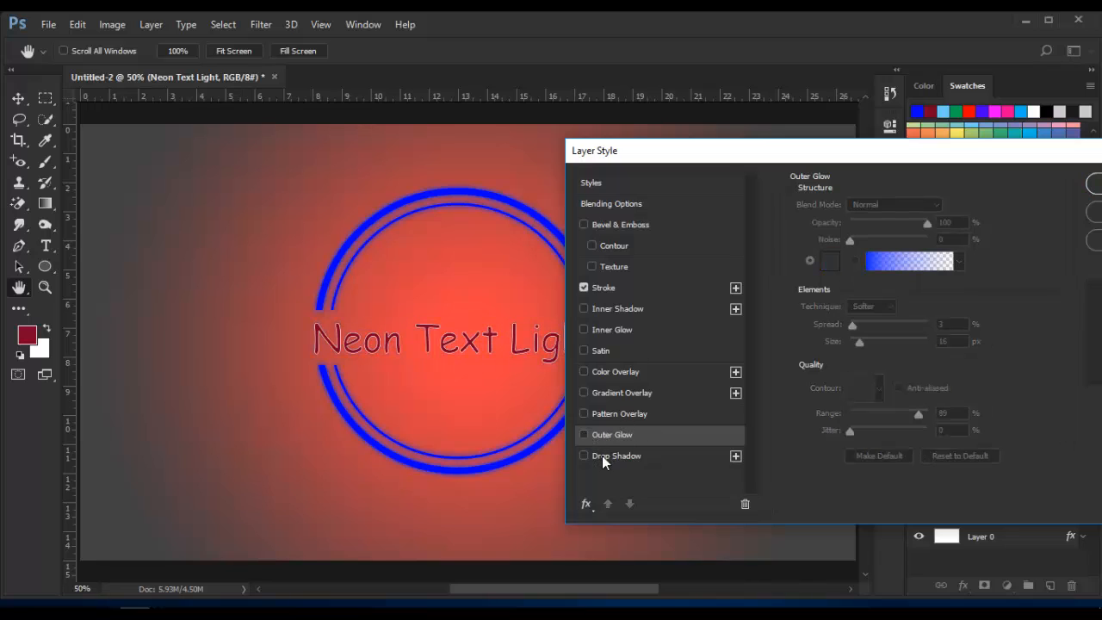
click(616, 376)
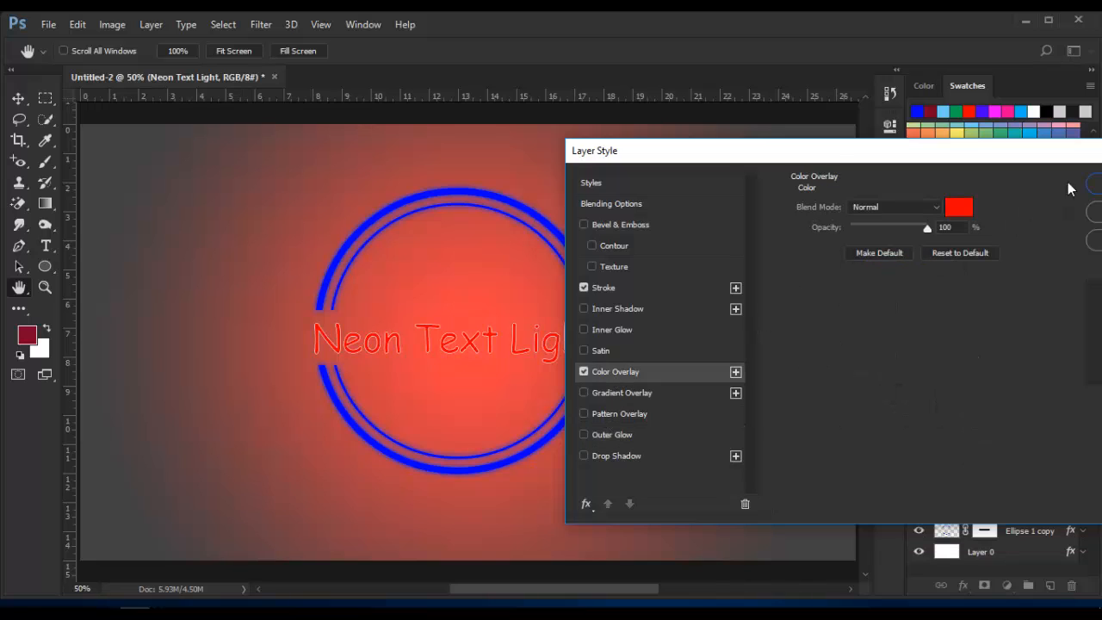
click(1091, 185)
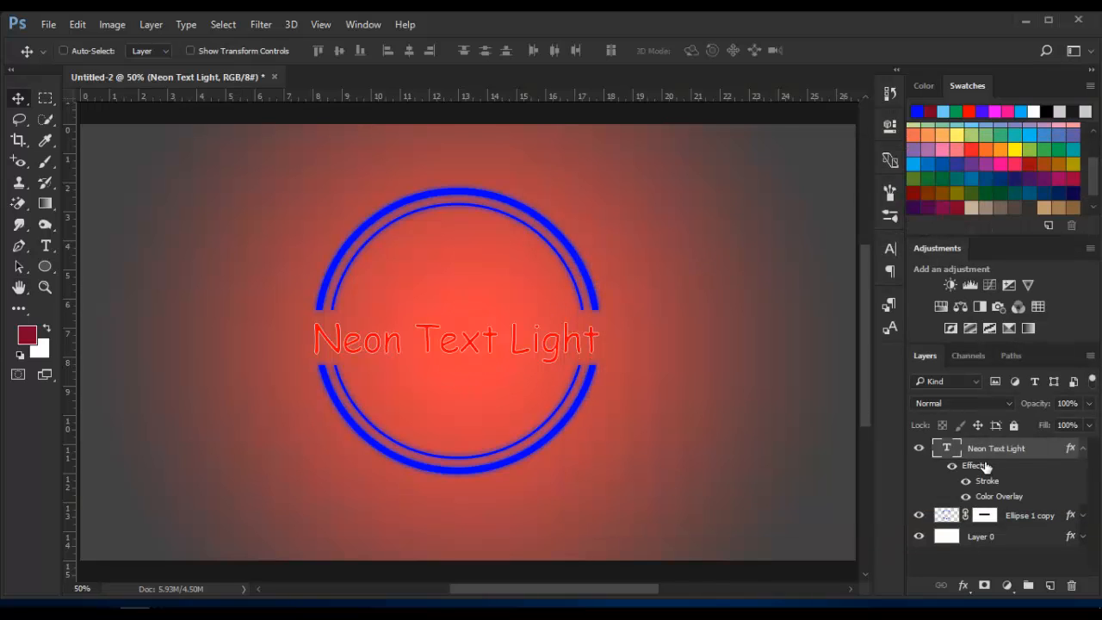
click(1082, 448)
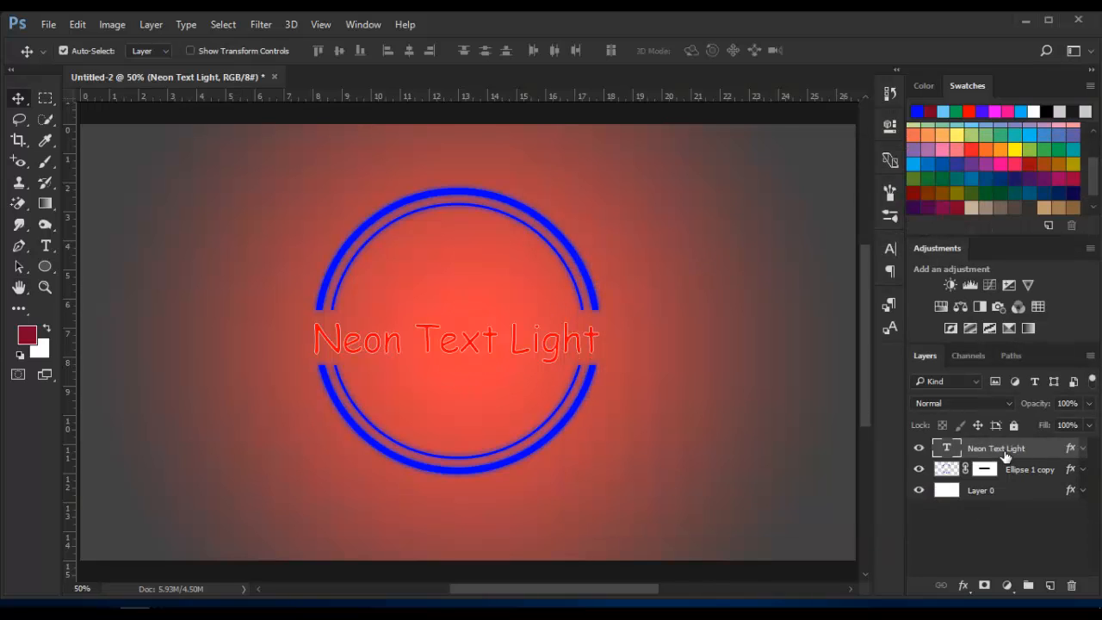
Duplicate the "Neon Text Light" layer, move the copy above the original lettering and change its text to "The".
key(ctrl+j)
drag(525, 351, 531, 303)
double_click(947, 448)
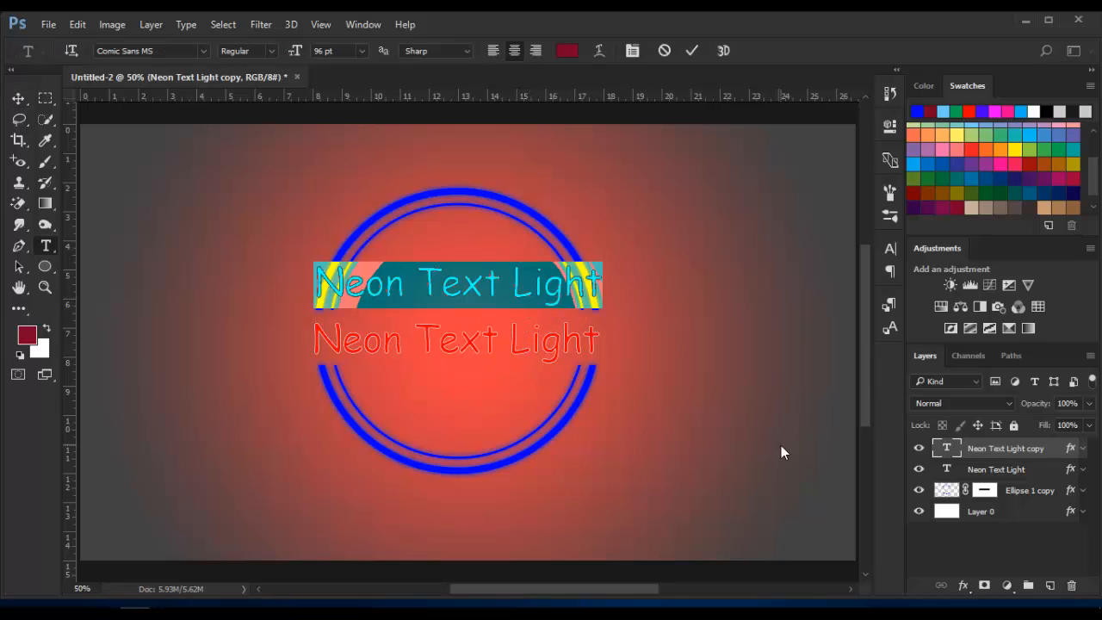
text(The)
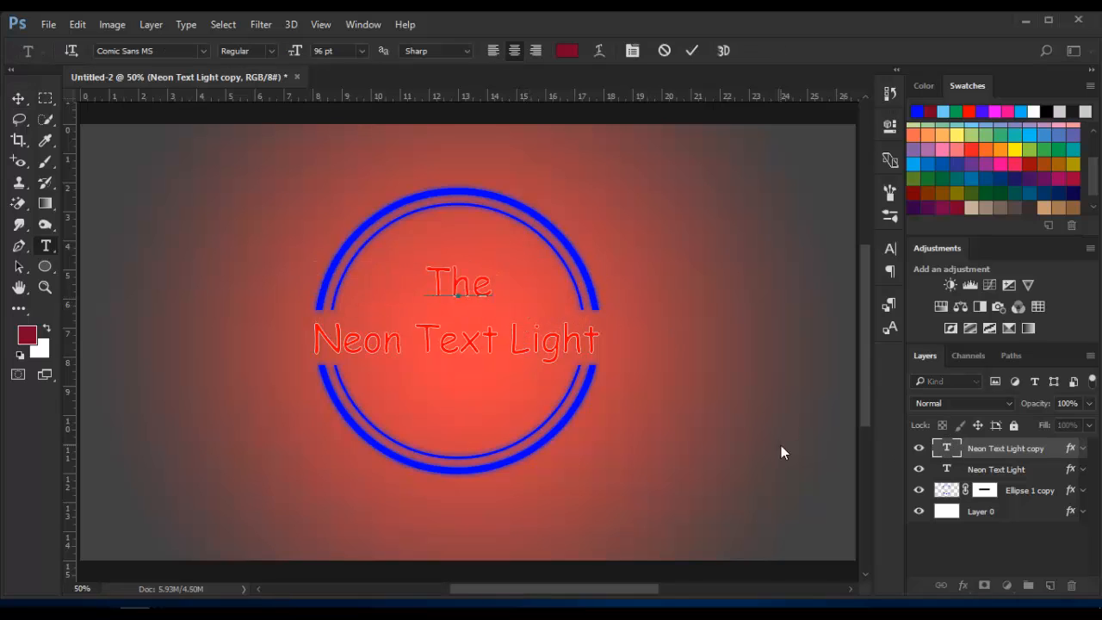
click(18, 97)
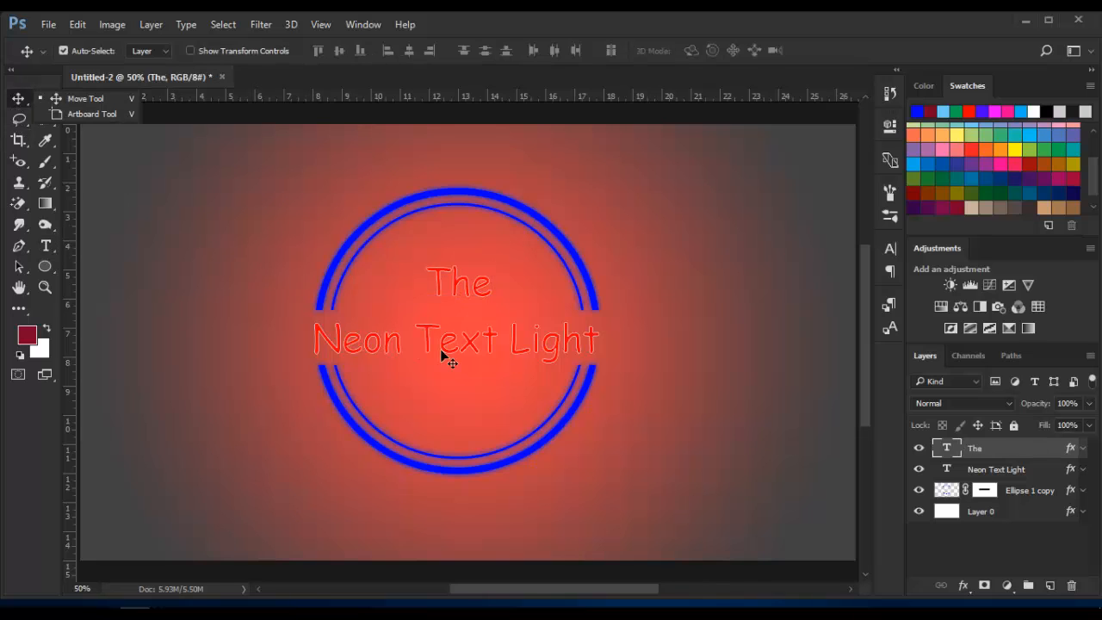
Scale the word "The" proportionally to about 183% within the upper half of the rings.
click(445, 363)
drag(491, 313, 513, 329)
key(Return)
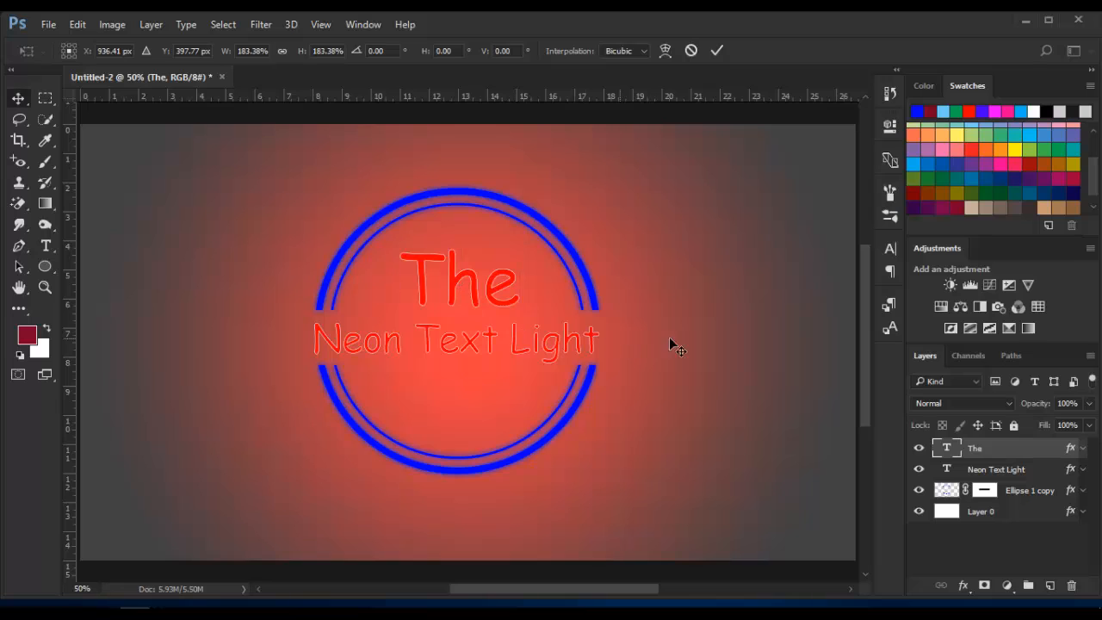
Duplicate "The", move the copy into the lower half of the rings and change its text to "Text".
key(ctrl+j)
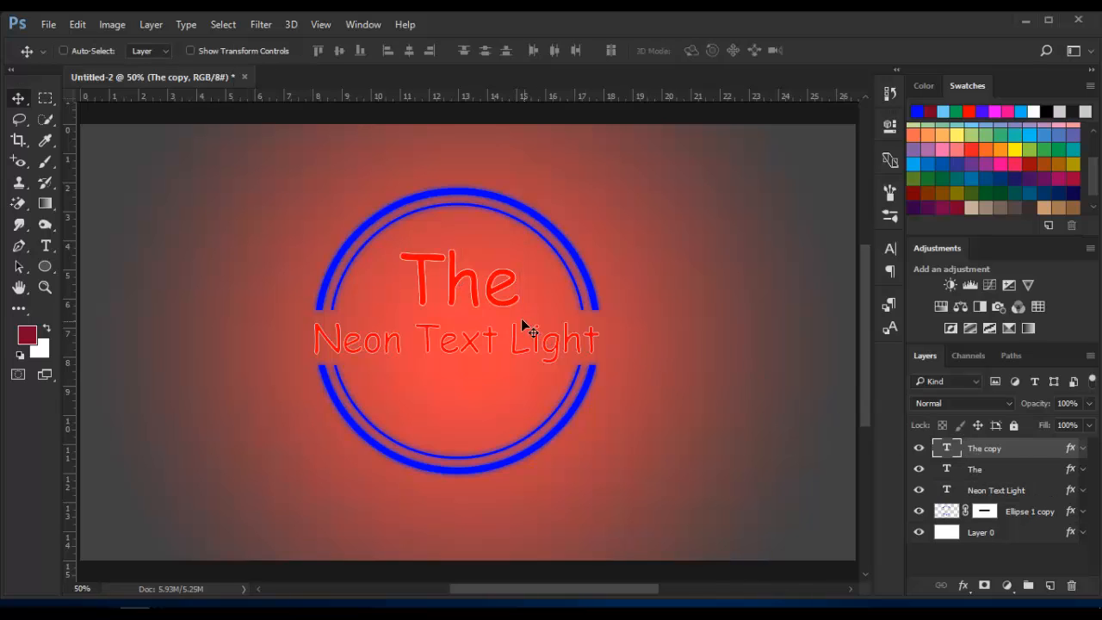
drag(499, 298, 495, 422)
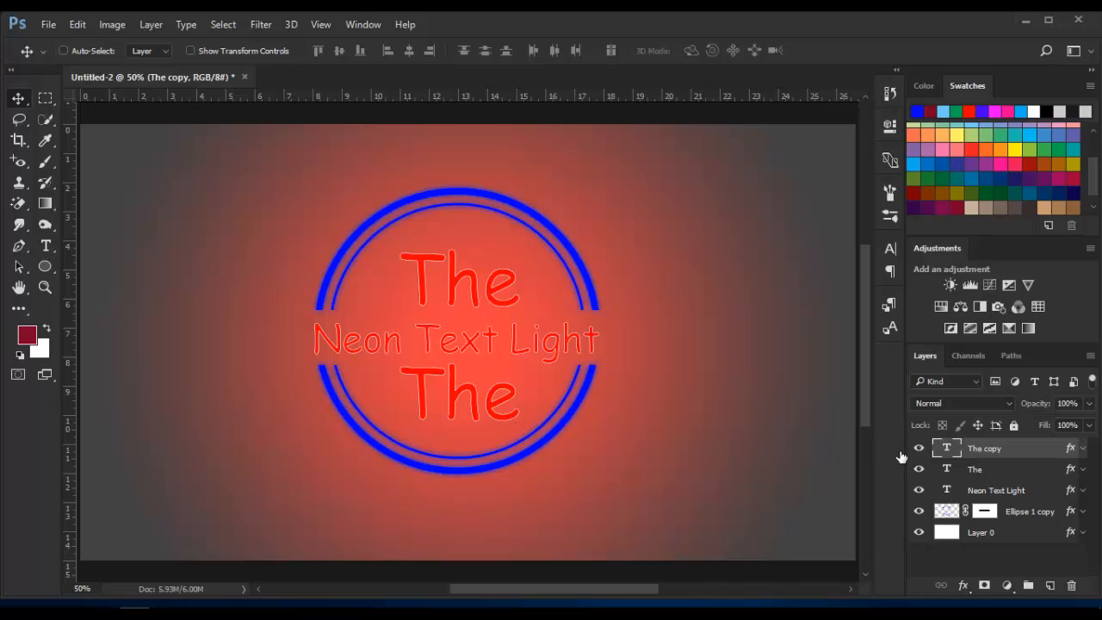
double_click(947, 450)
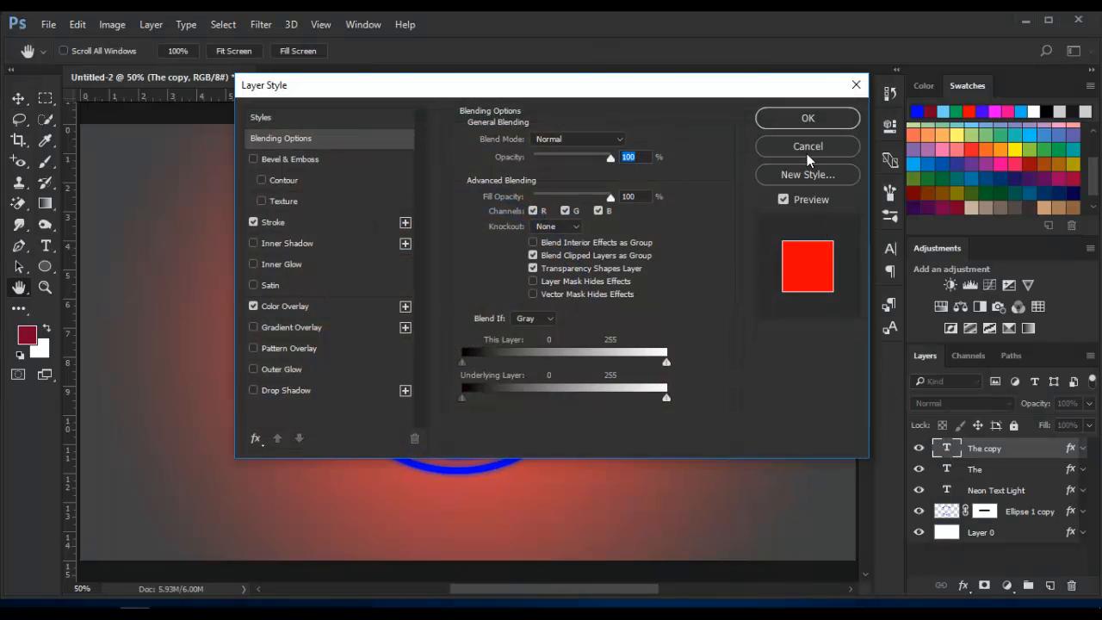
click(806, 150)
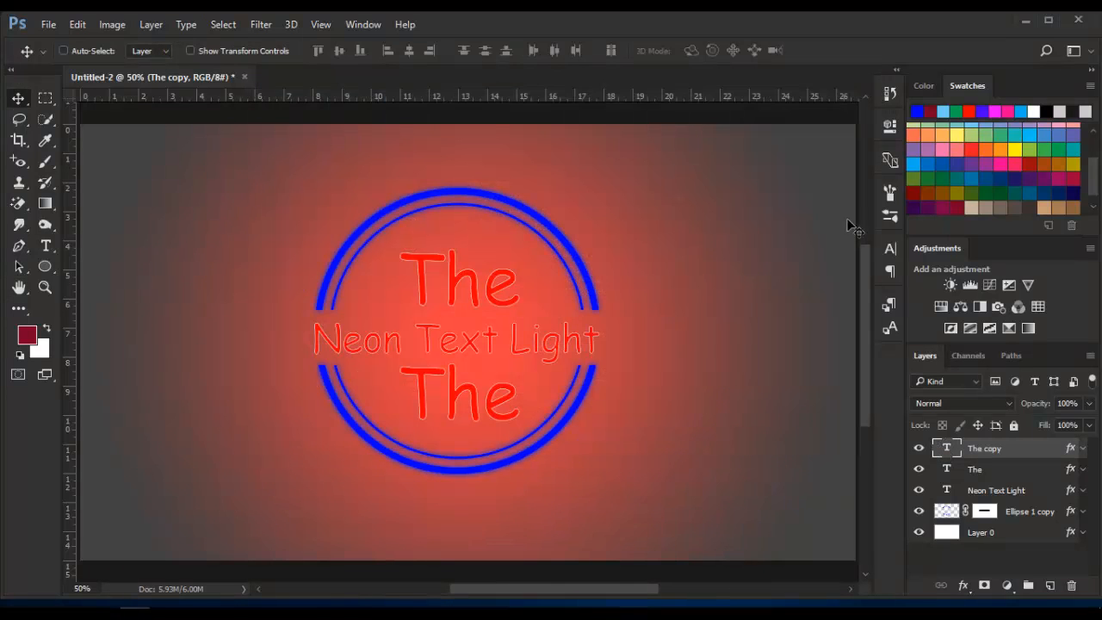
double_click(946, 448)
text(Text)
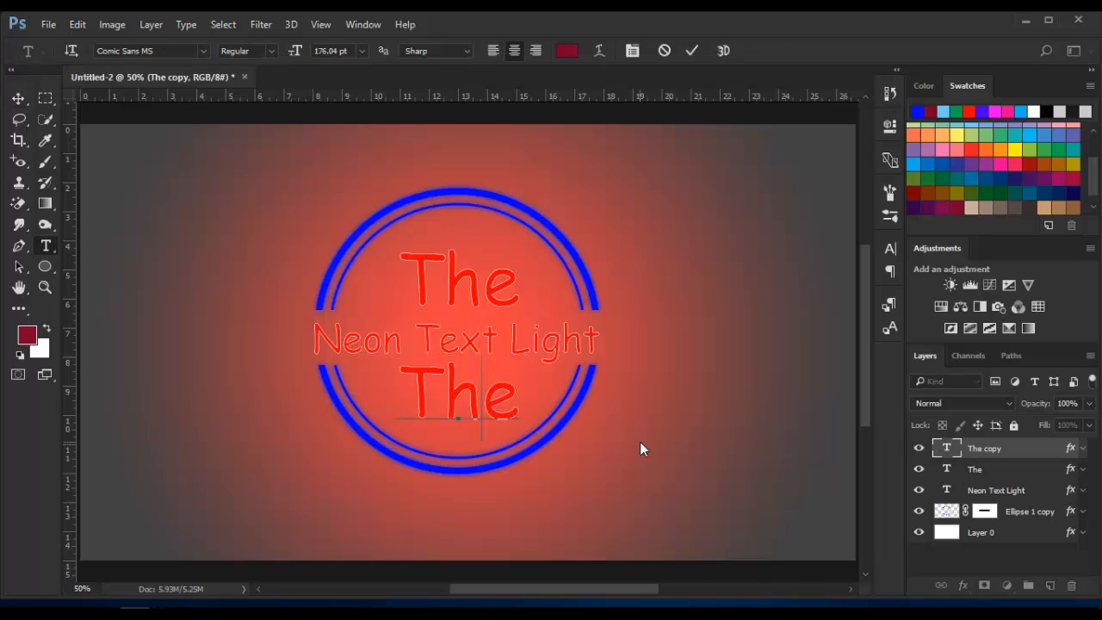
click(18, 98)
Change the Color Overlay of the word "Text" to turquoise 00face and apply the layer style.
click(952, 451)
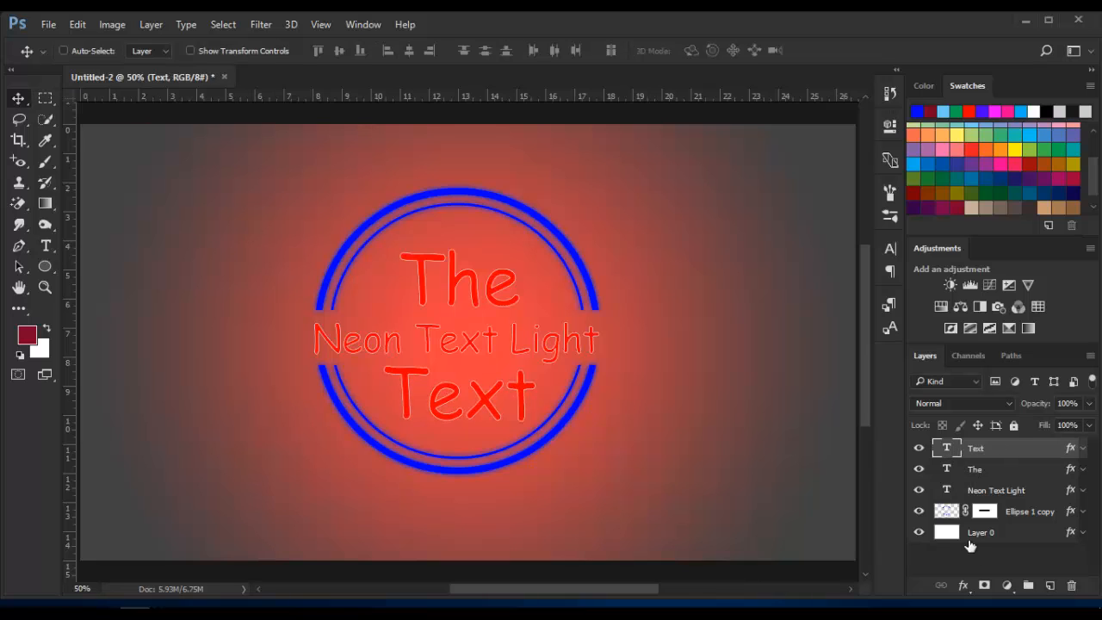
click(962, 584)
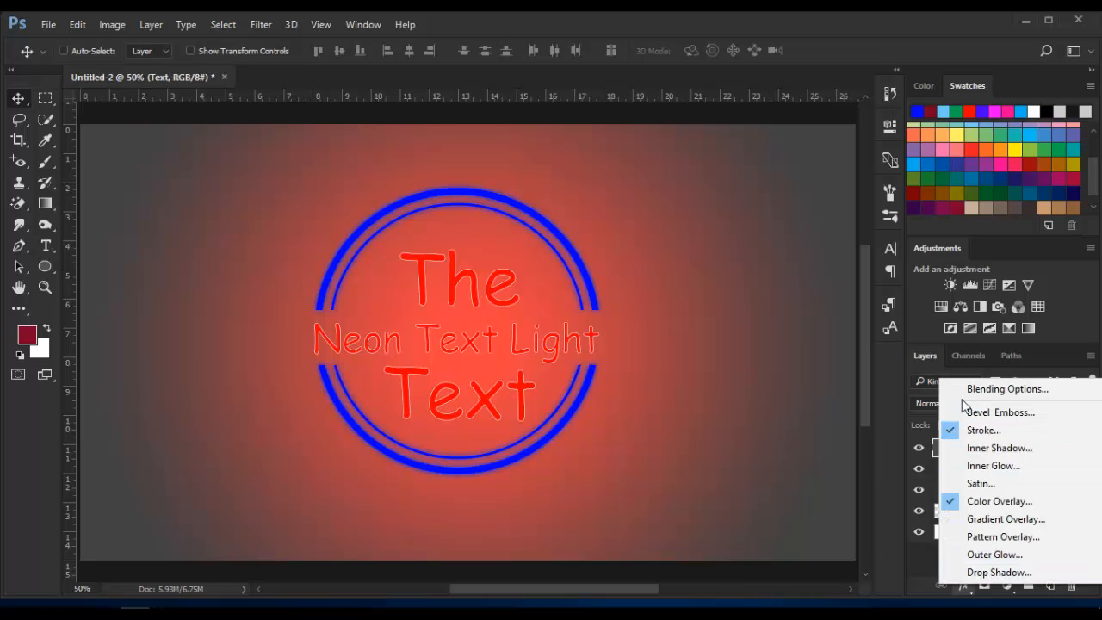
click(961, 394)
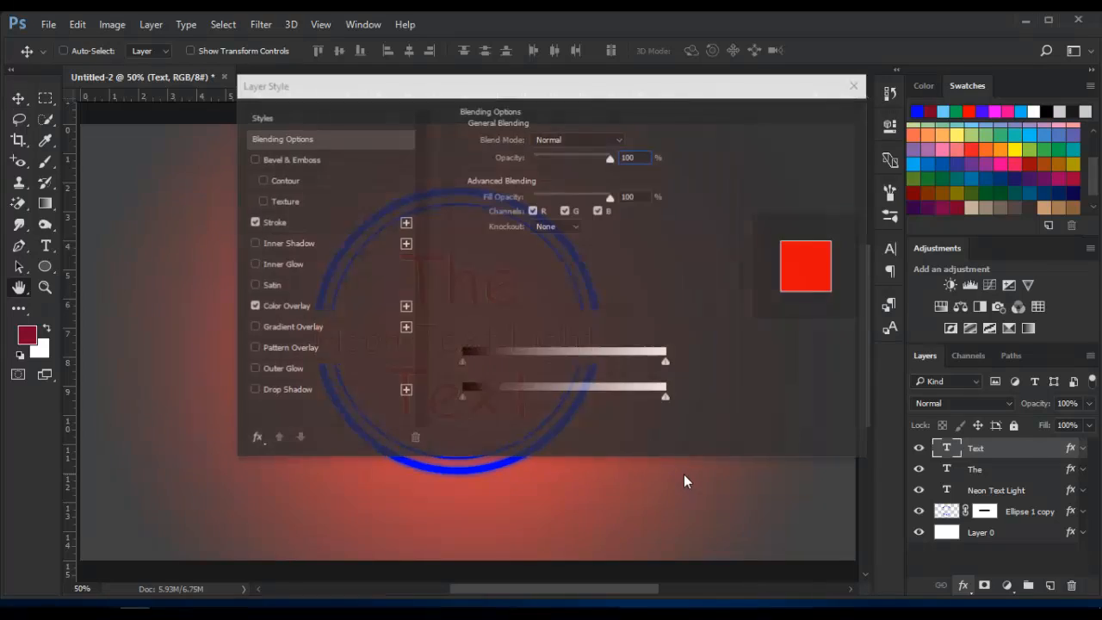
drag(460, 98, 771, 146)
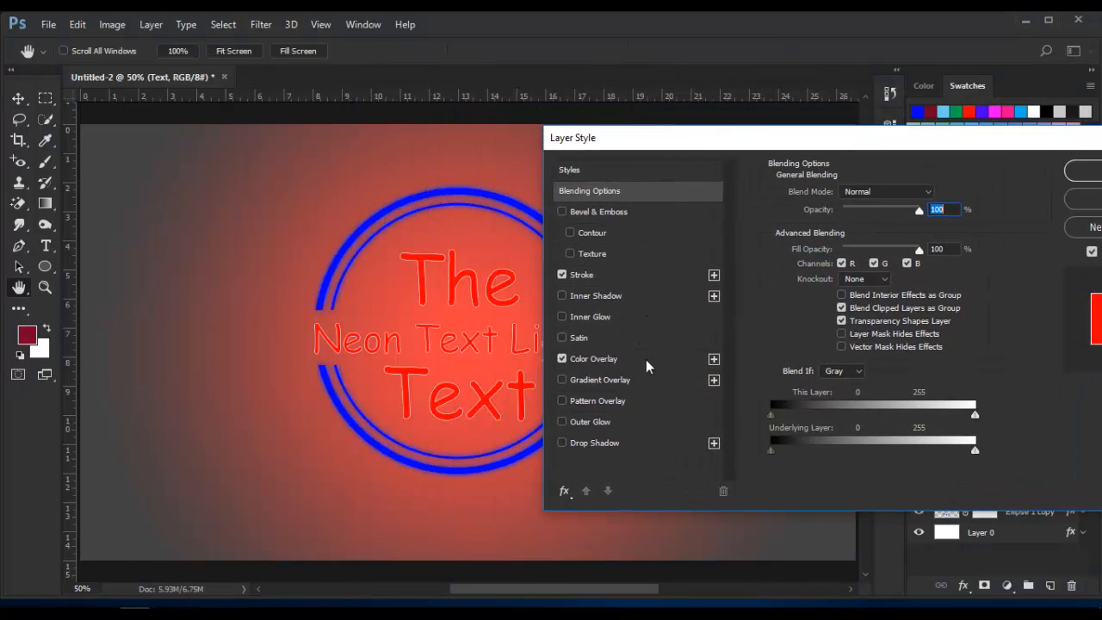
click(607, 358)
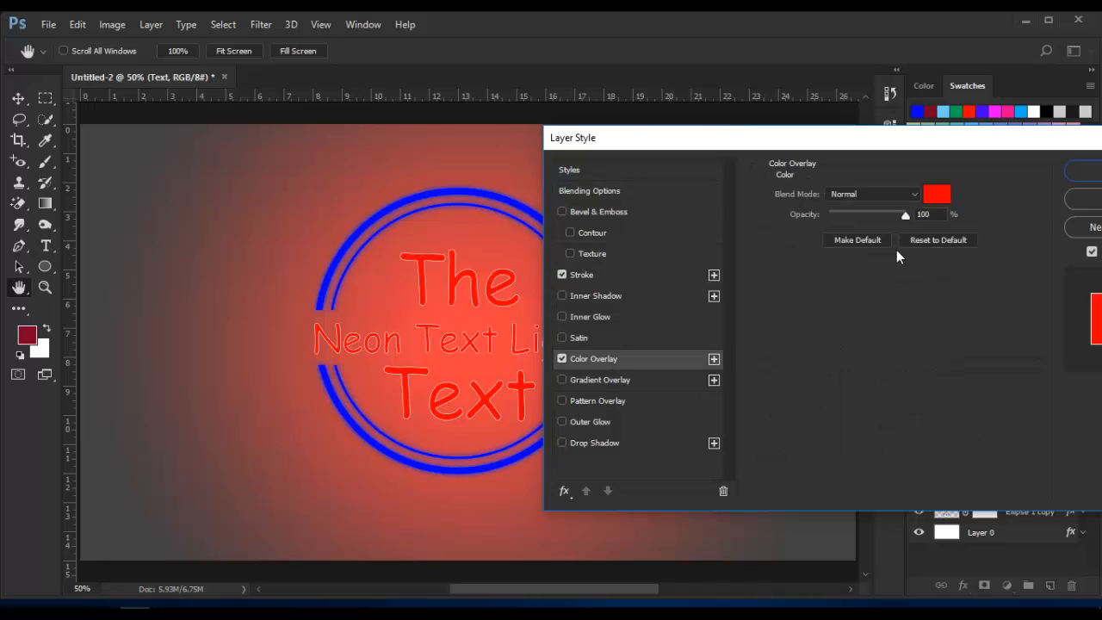
click(935, 194)
drag(785, 349, 771, 258)
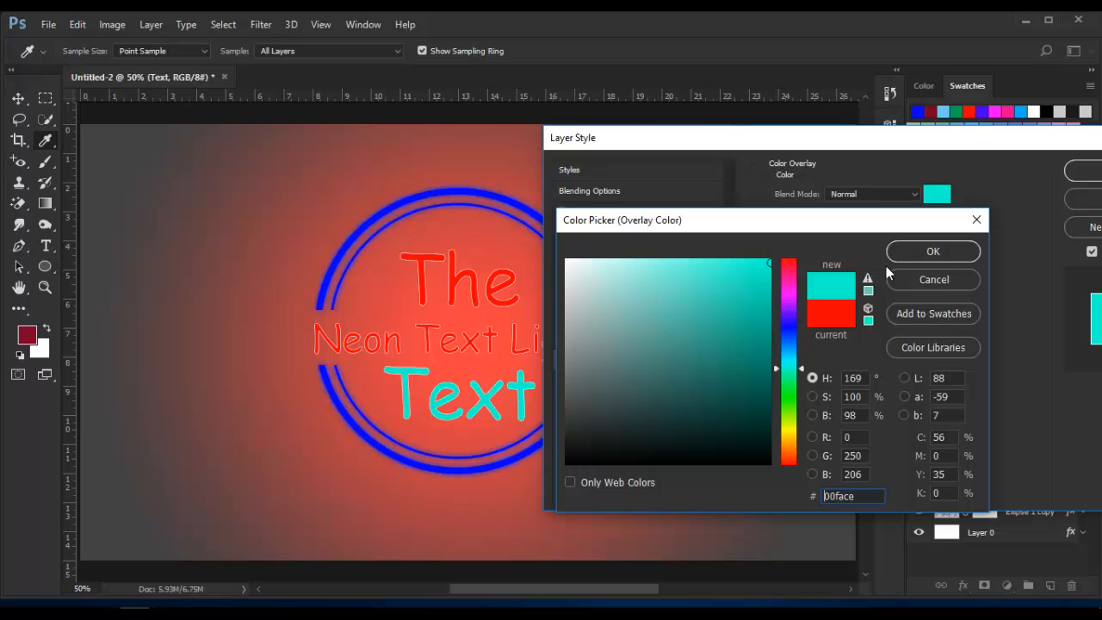
click(918, 250)
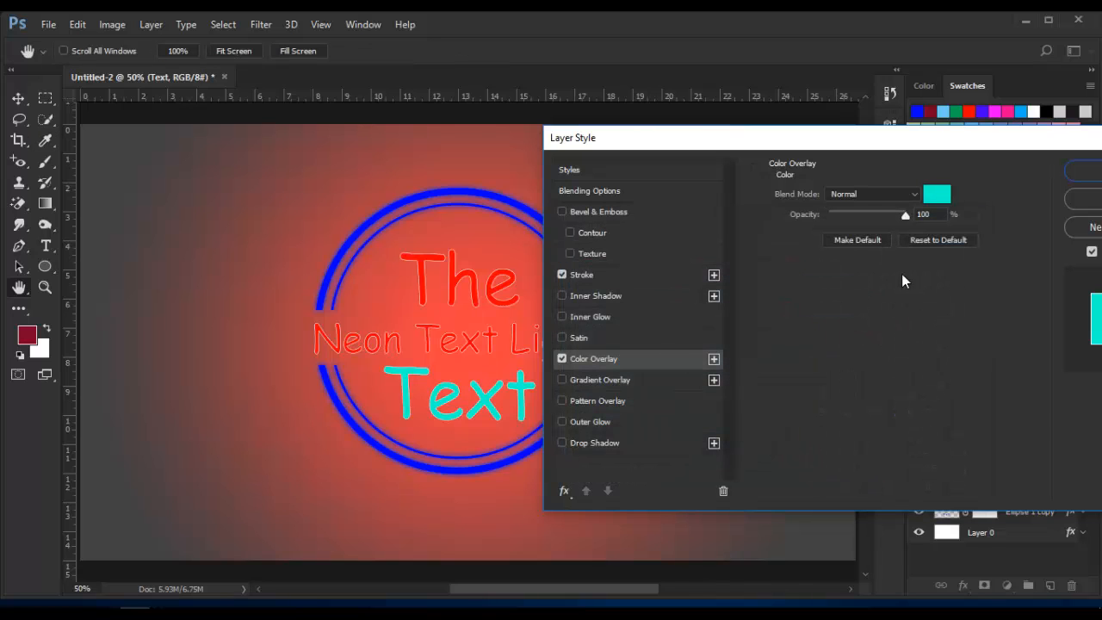
click(1083, 171)
Change the Color Overlay of the word "The" to a saturated blue and apply the layer style.
click(984, 471)
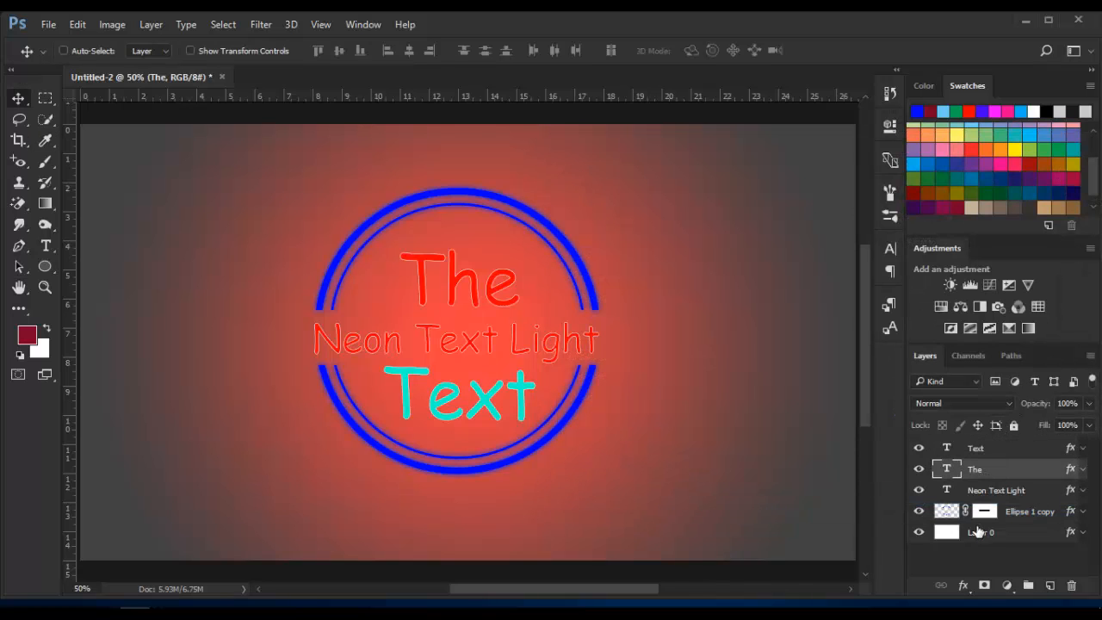
click(963, 585)
click(976, 394)
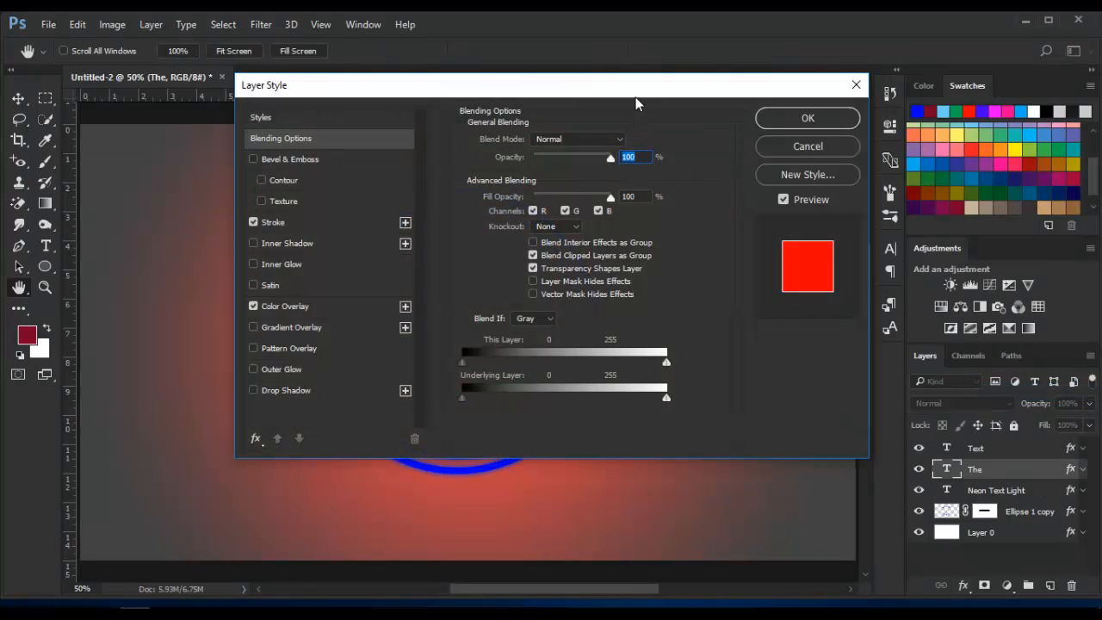
drag(635, 104, 975, 226)
click(641, 436)
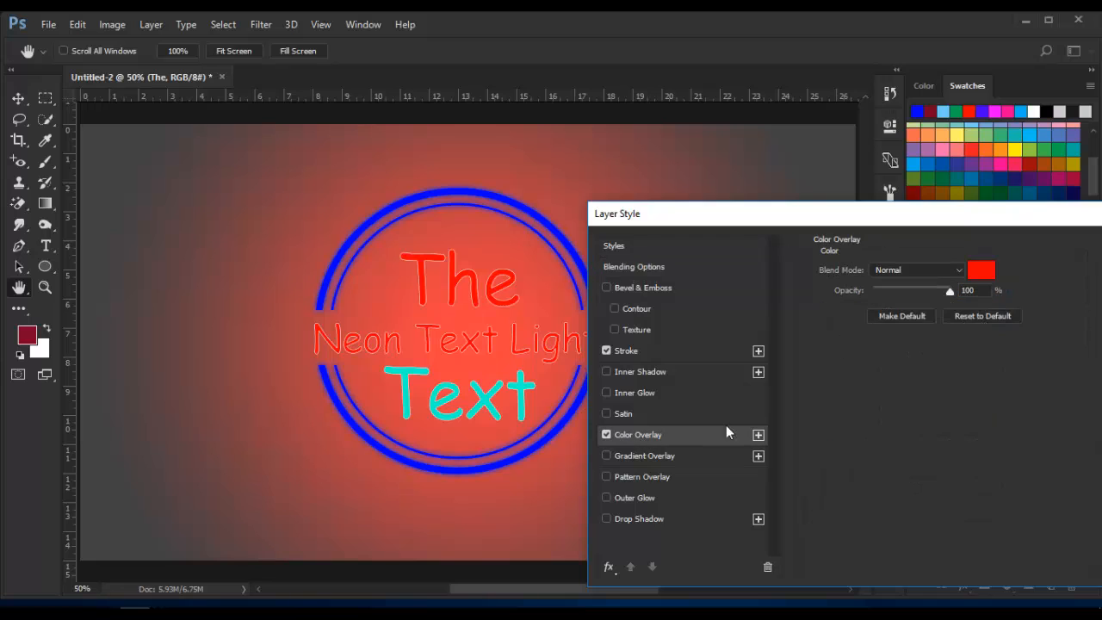
click(976, 277)
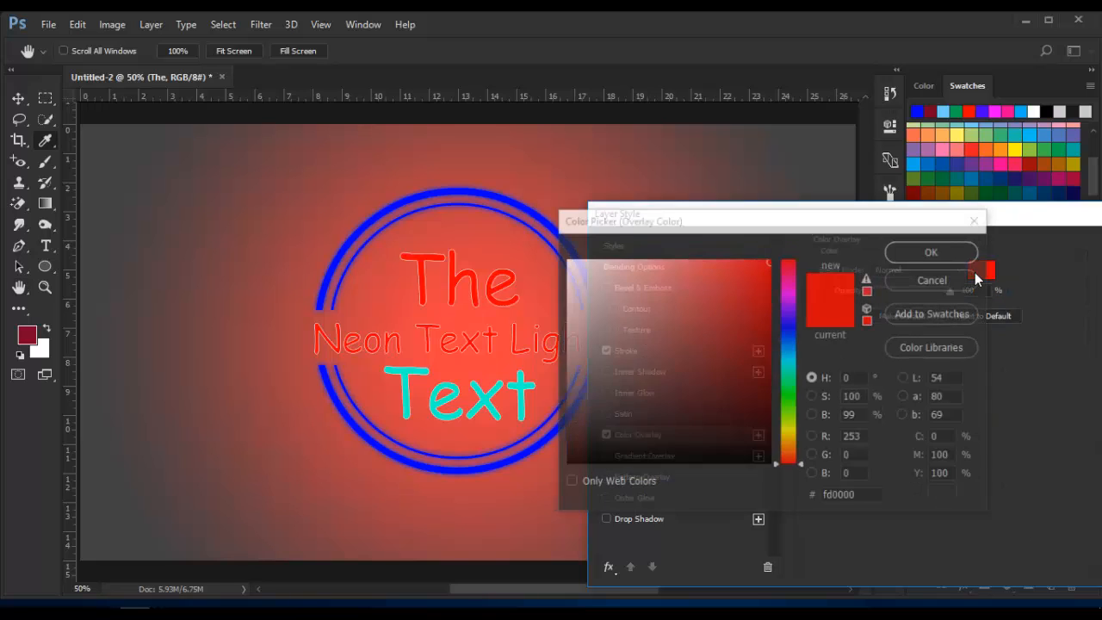
click(789, 329)
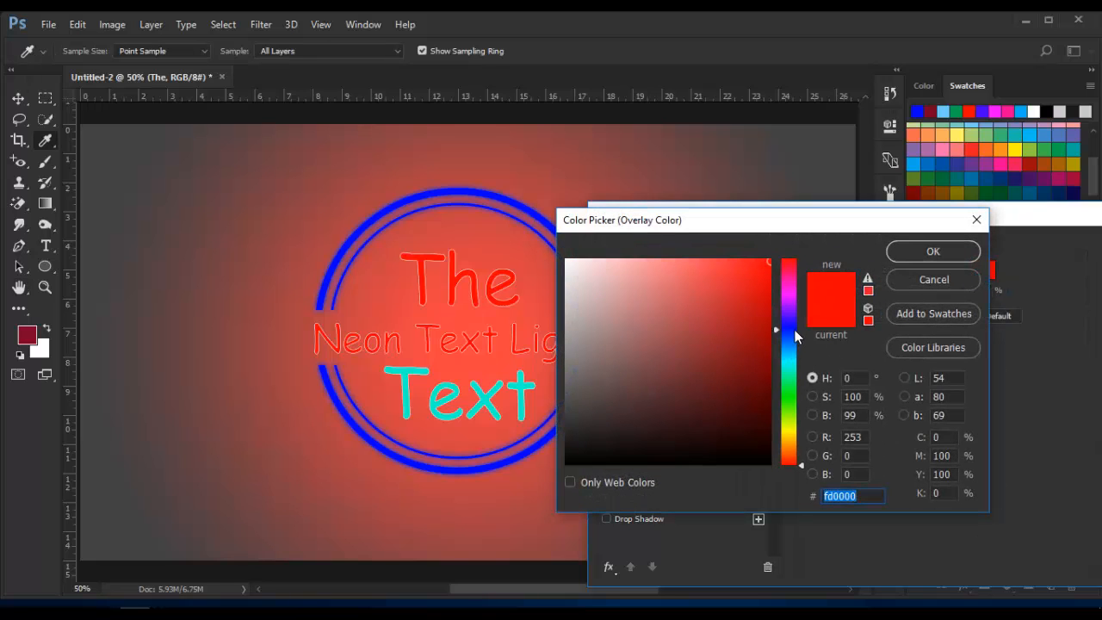
click(920, 254)
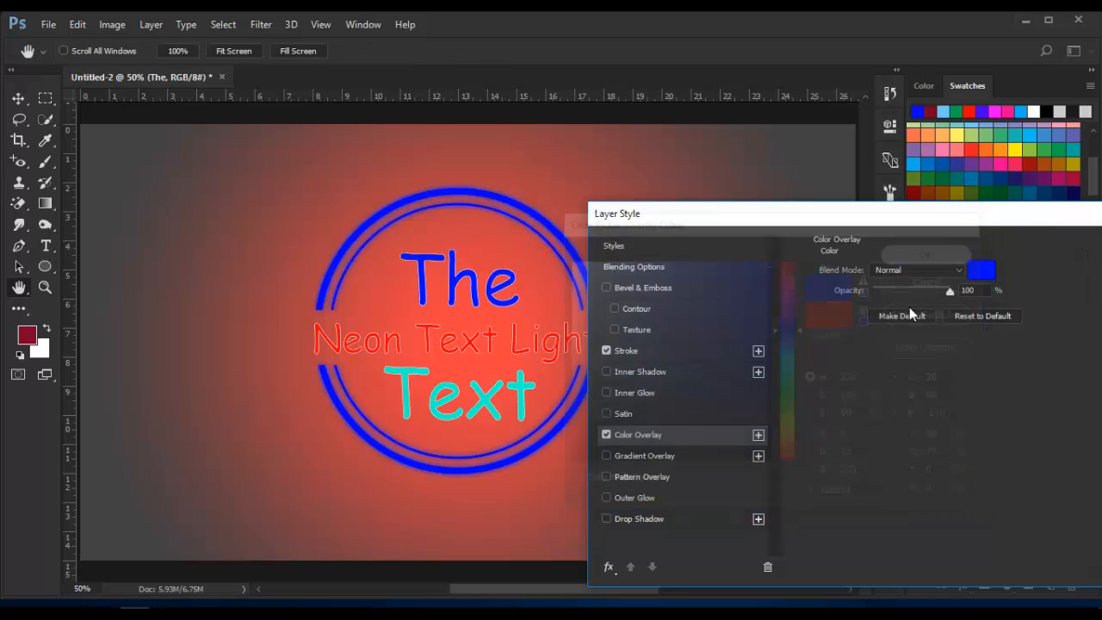
drag(1020, 216, 786, 213)
click(931, 243)
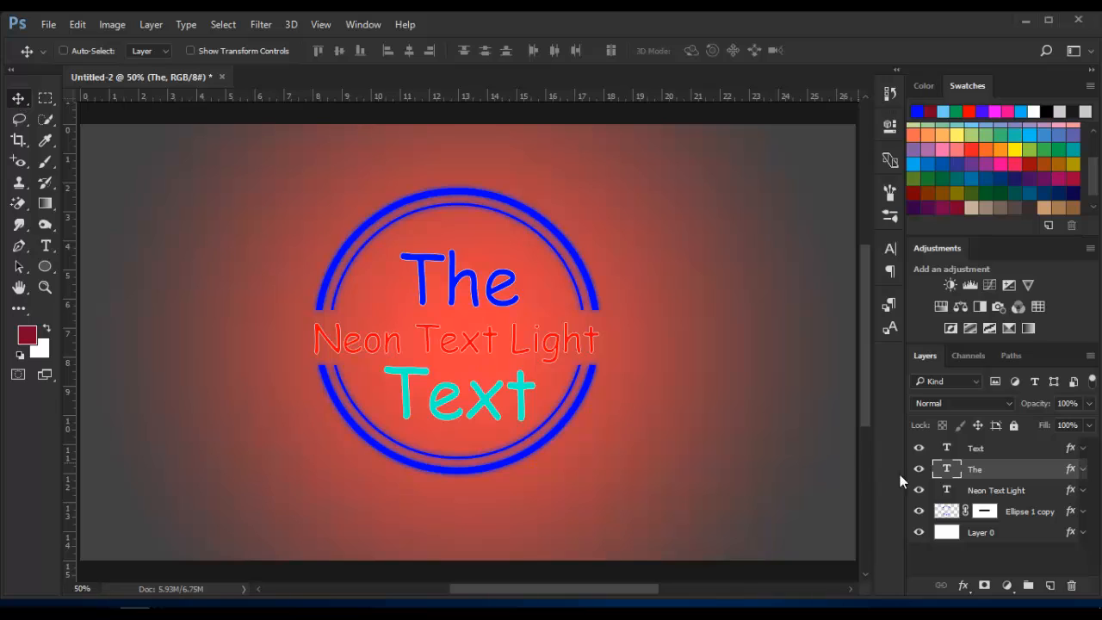
Group the three text layers "Text", "The" and "Neon Text Light".
click(996, 494)
shift+click(990, 451)
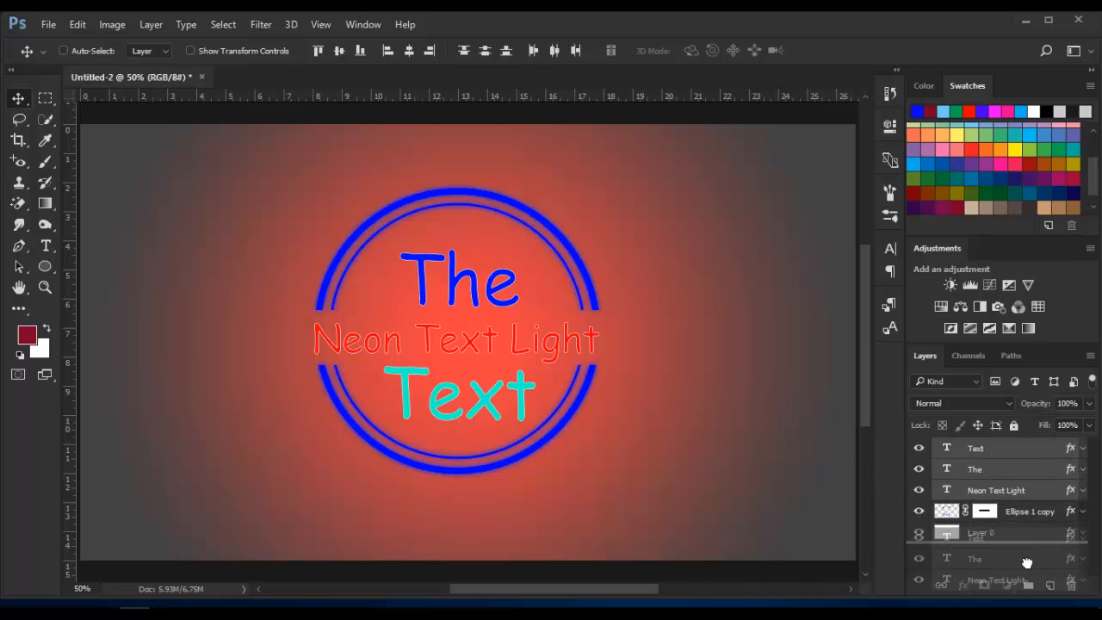
click(1027, 585)
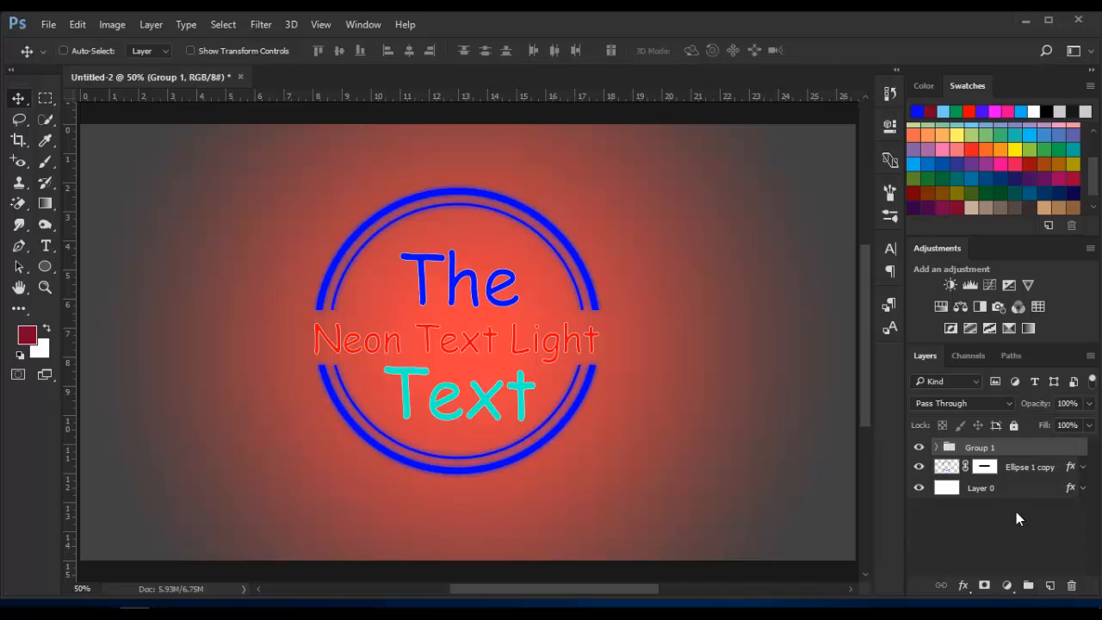
Add an Outer Glow effect to the group of three text layers and show its settings.
click(963, 584)
click(994, 393)
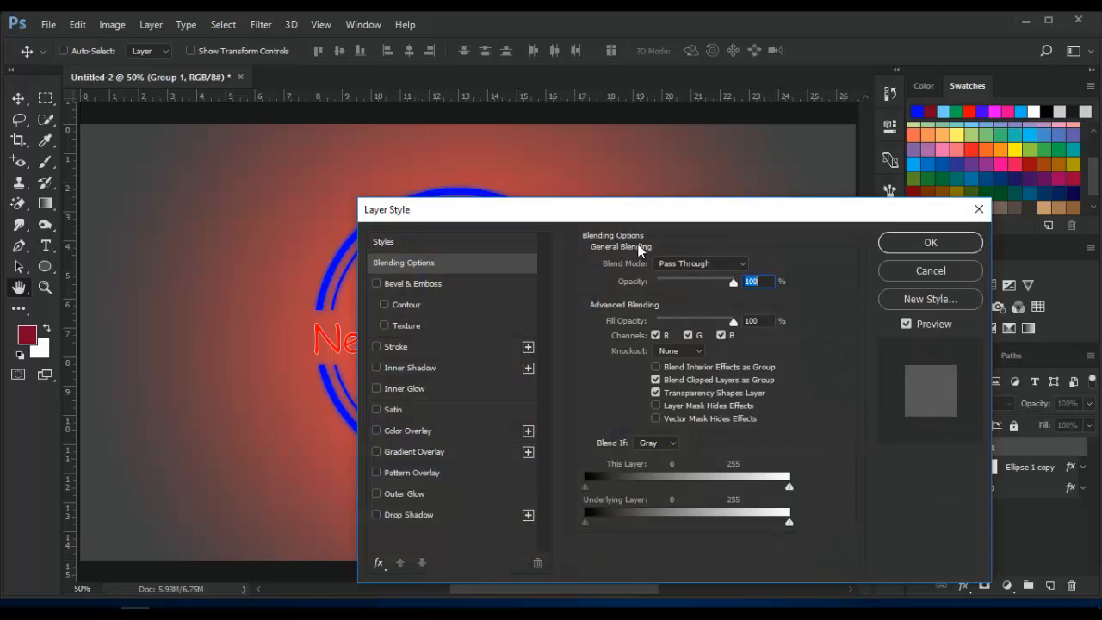
drag(630, 210, 846, 136)
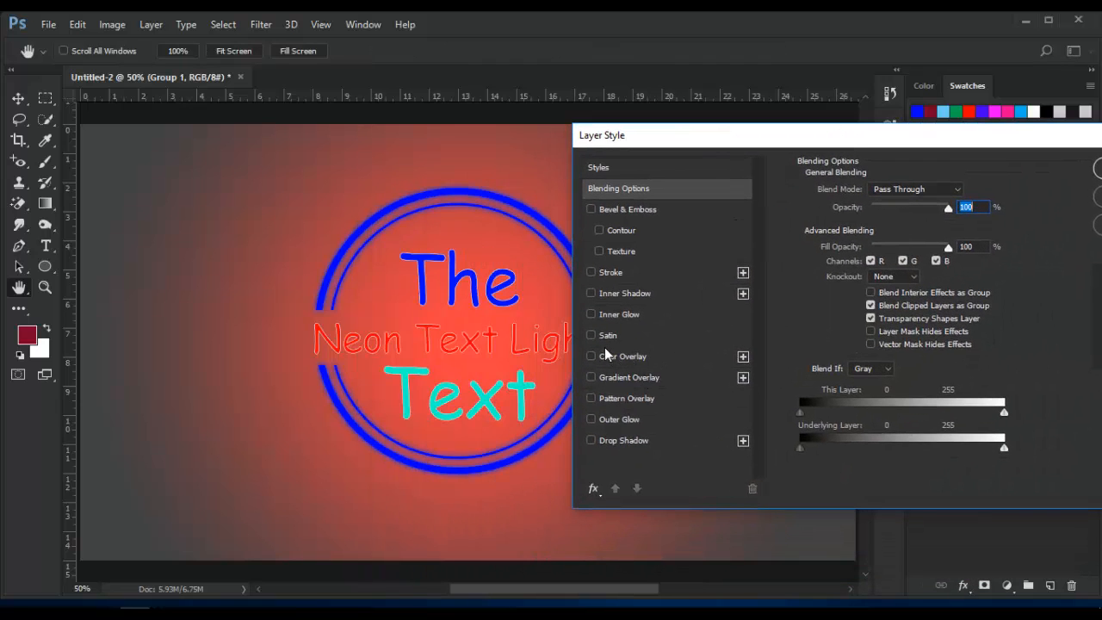
click(594, 418)
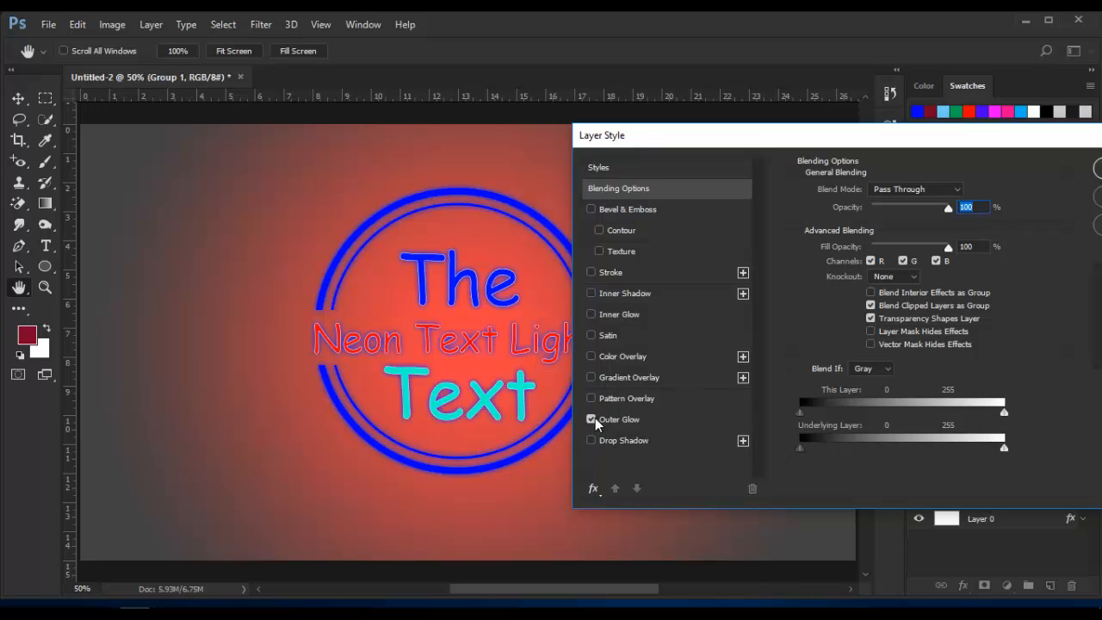
click(619, 419)
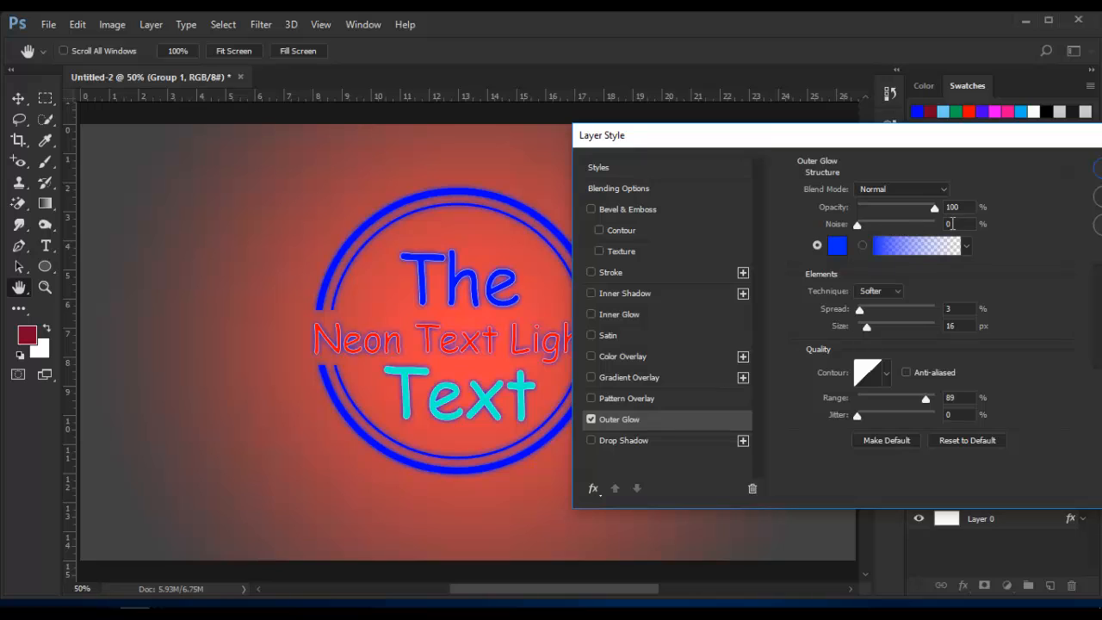
Set the text group's Outer Glow spread to 2% and size to about 27 px, and apply the layer style.
drag(867, 327, 859, 308)
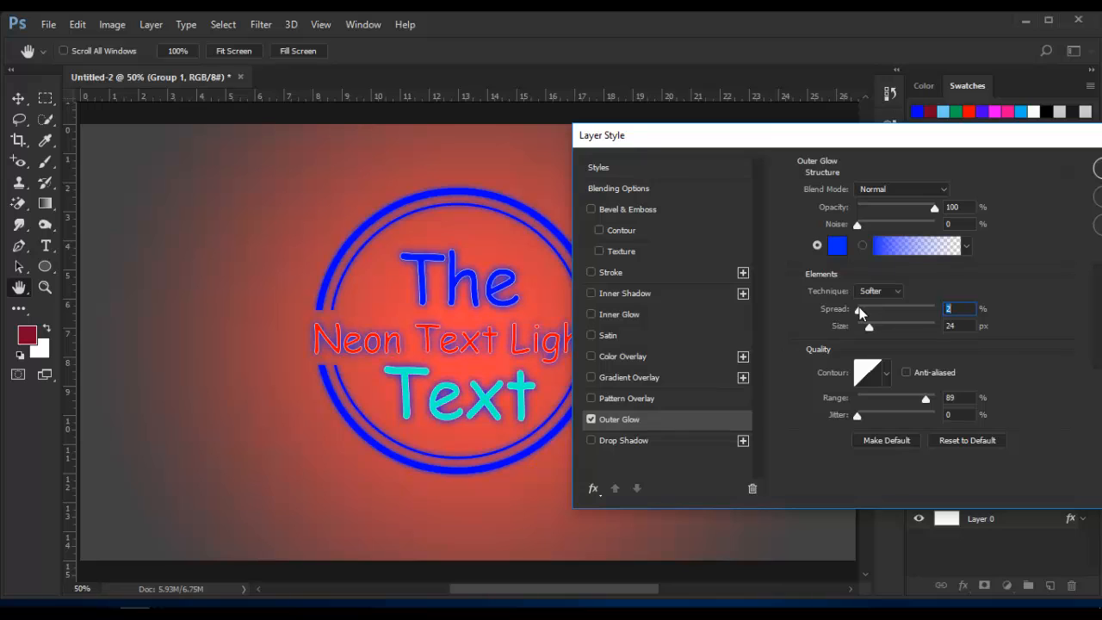
click(869, 326)
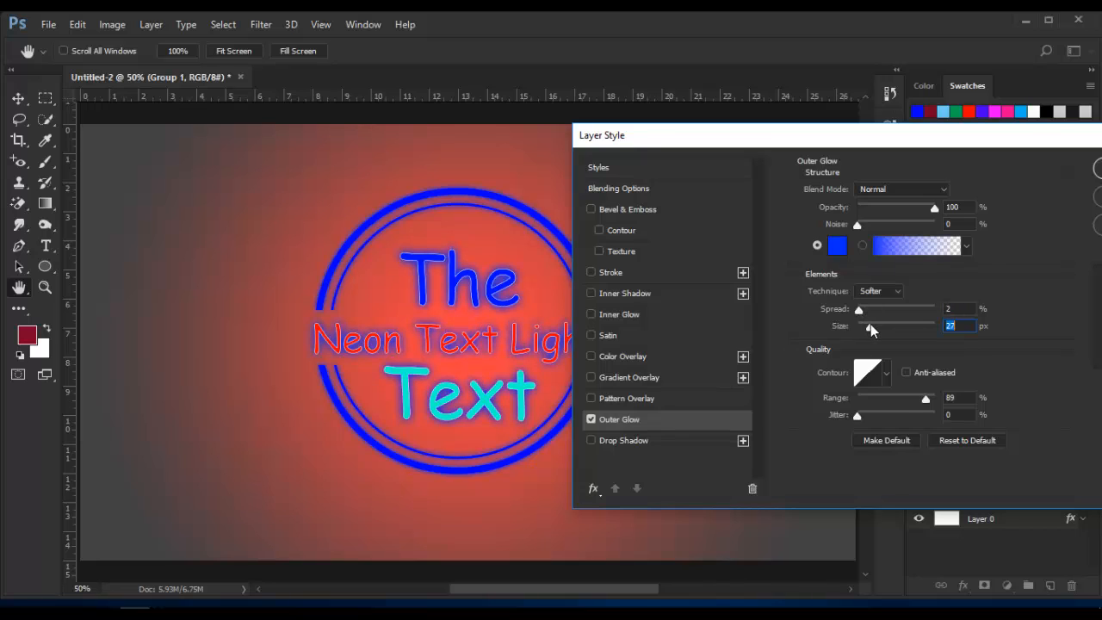
drag(870, 324, 870, 324)
key(Return)
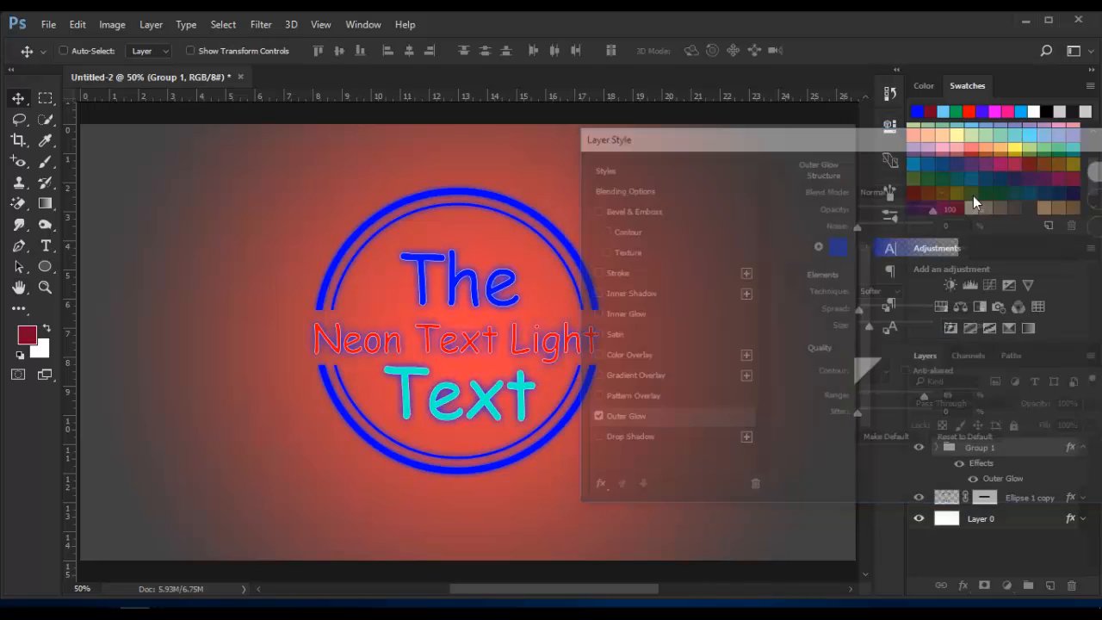
Add a Drop Shadow to the text group alongside its Outer Glow and apply the layer style.
click(935, 447)
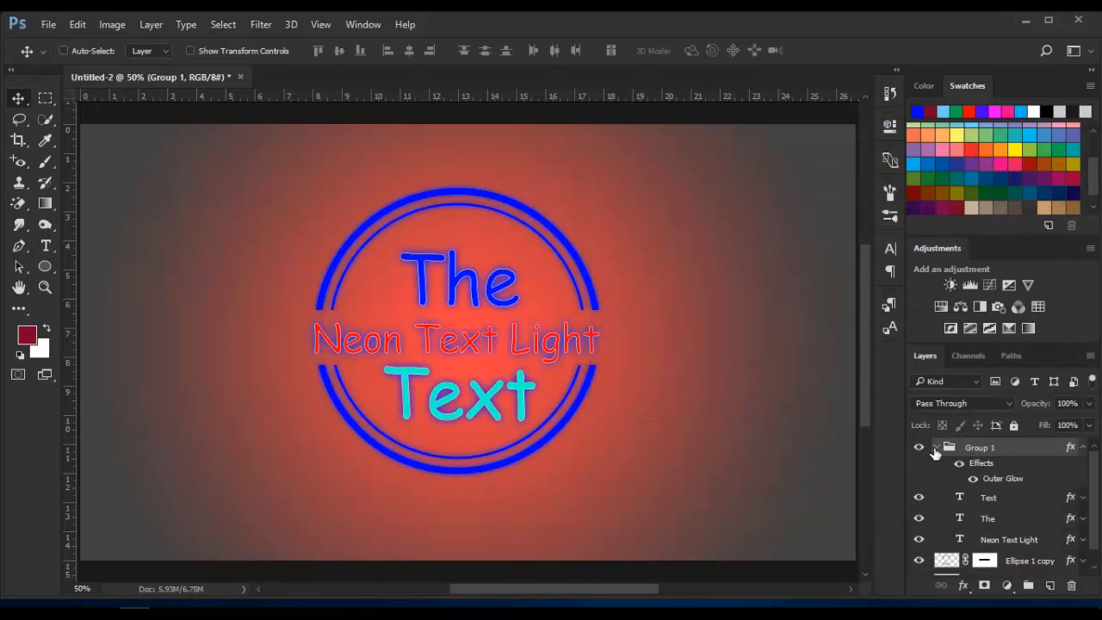
click(936, 448)
click(966, 588)
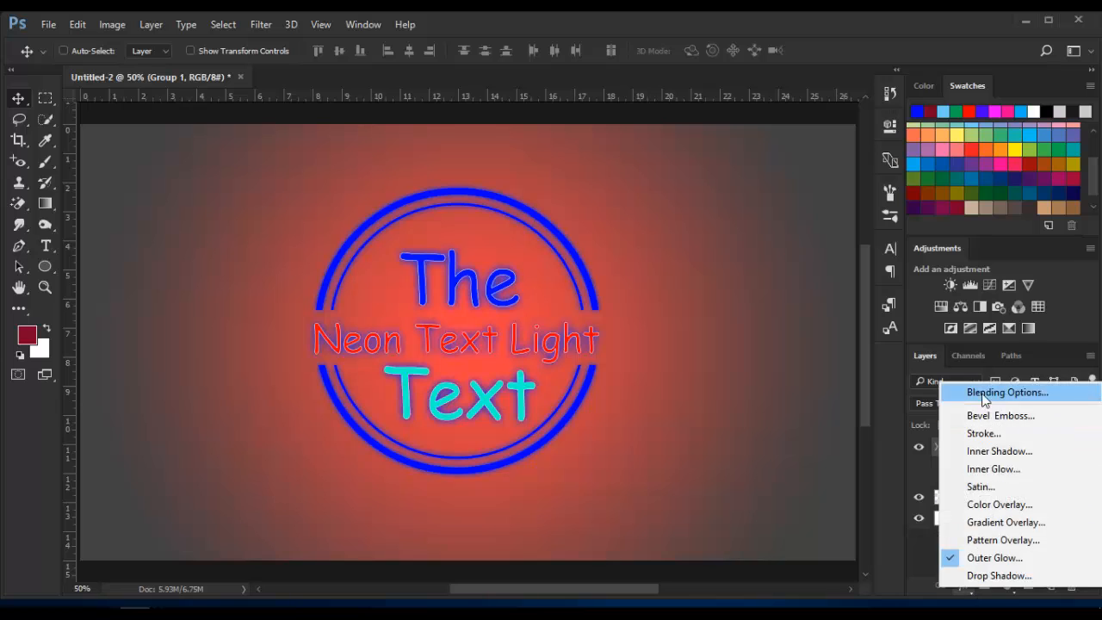
click(978, 397)
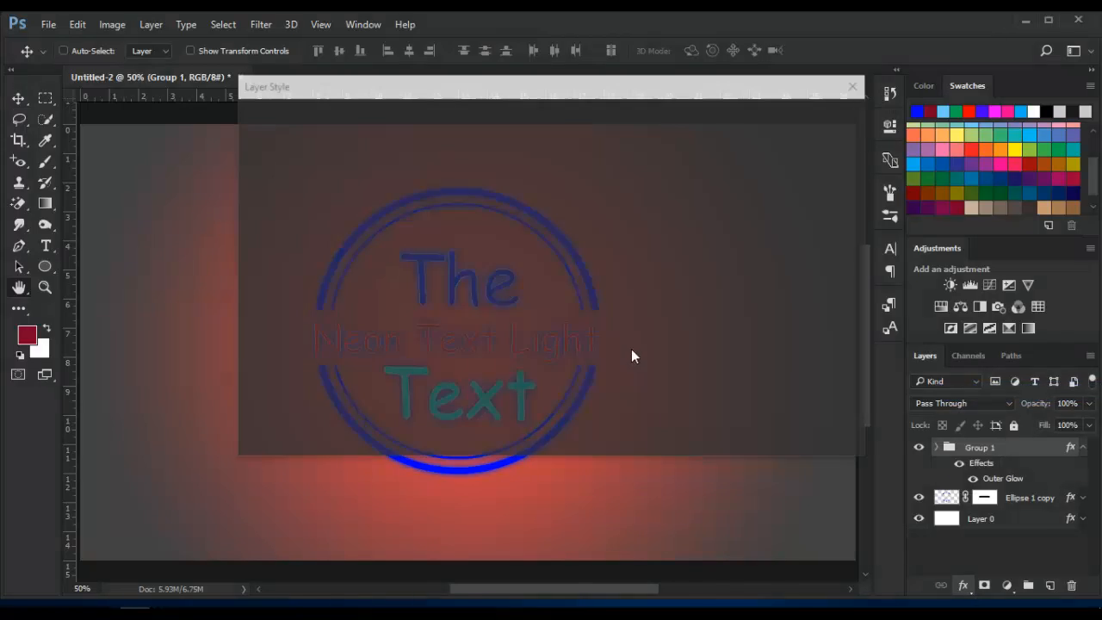
drag(535, 90, 875, 161)
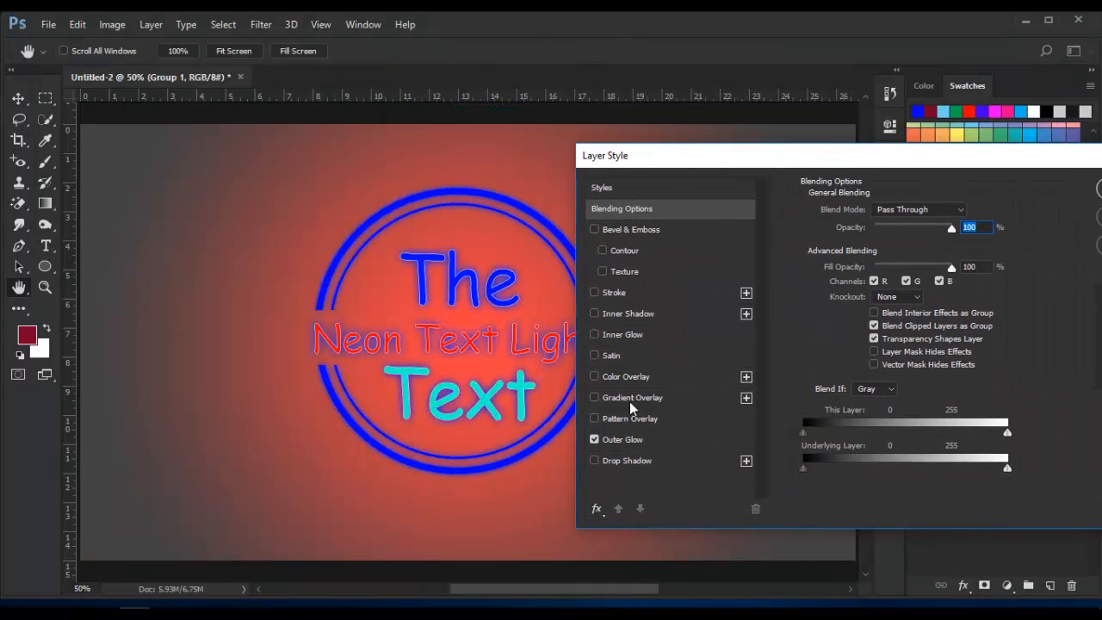
click(606, 461)
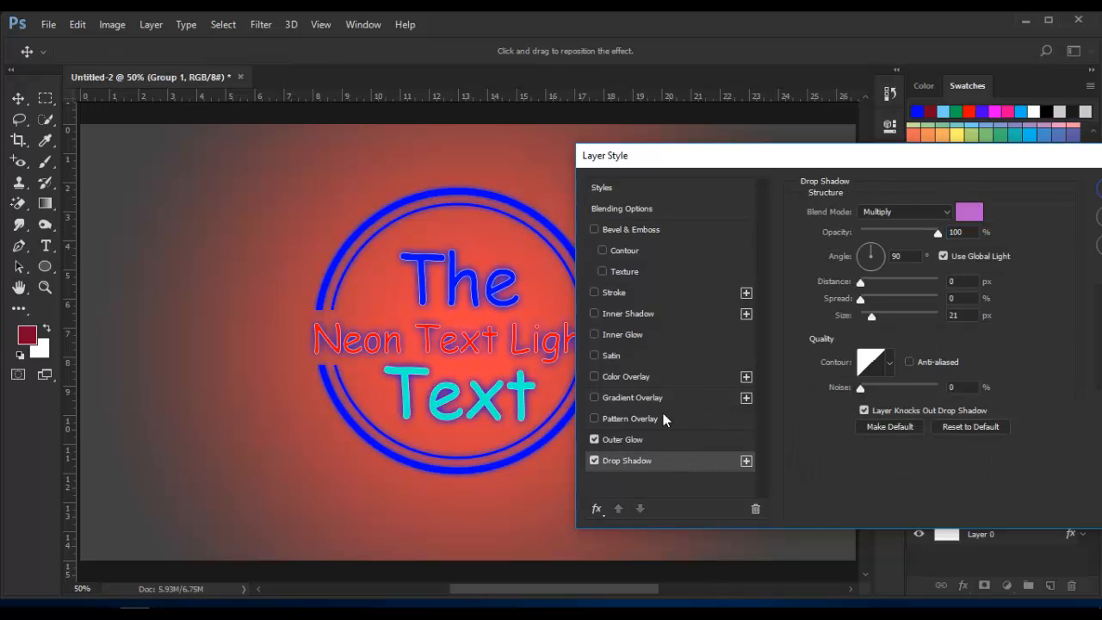
drag(989, 163, 693, 182)
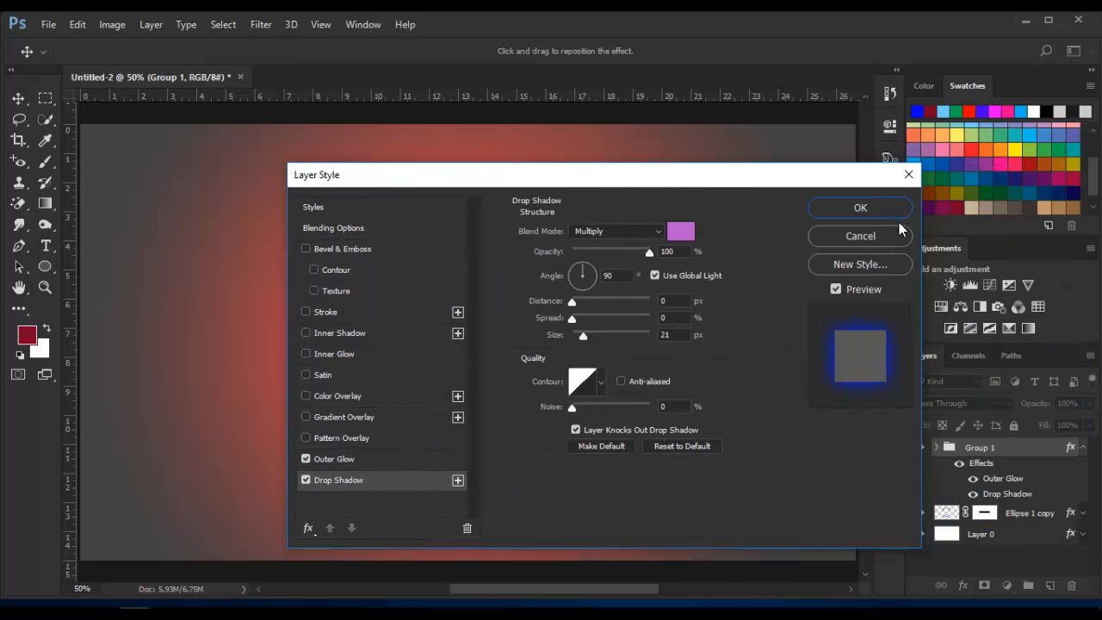
click(880, 212)
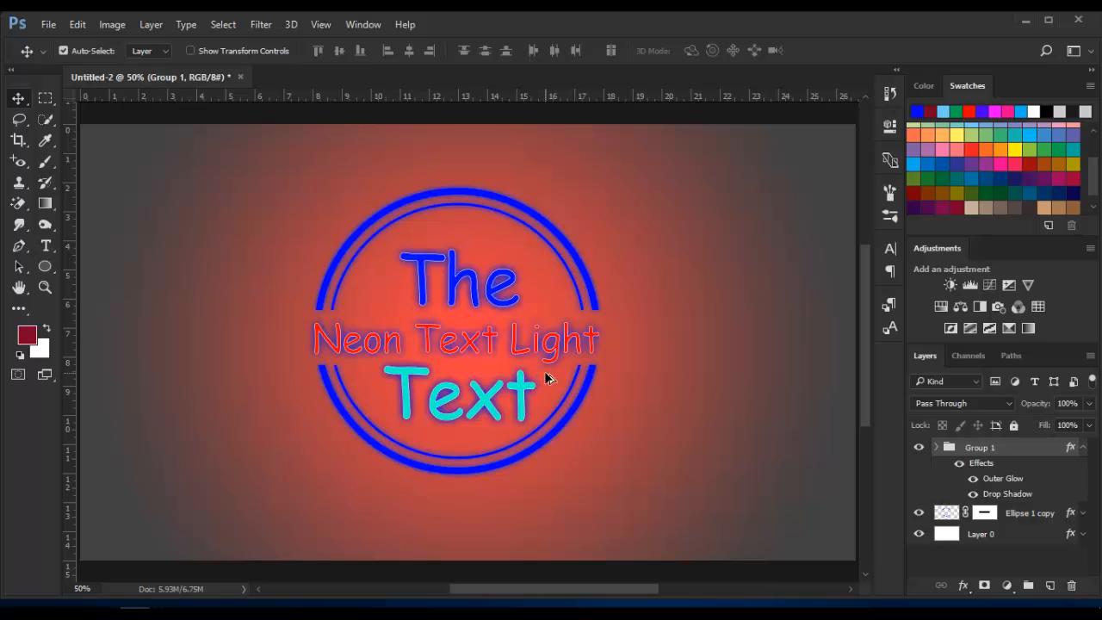
Collapse the effects list of the text group and deselect all layers.
scroll(528, 372, up, 2)
scroll(521, 368, up, 1)
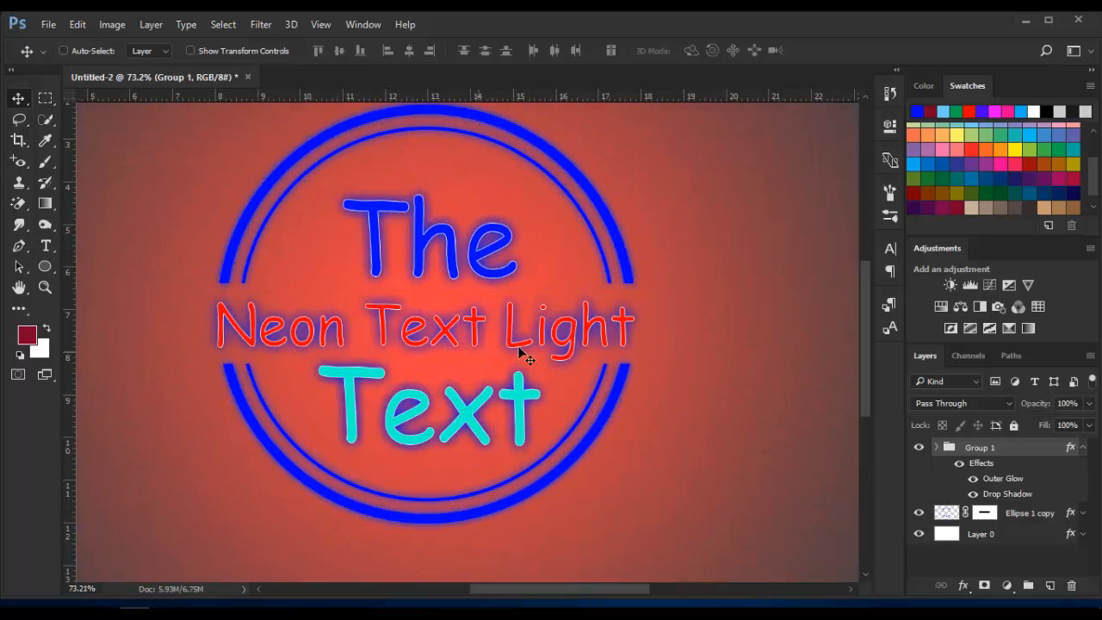
scroll(562, 349, down, 3)
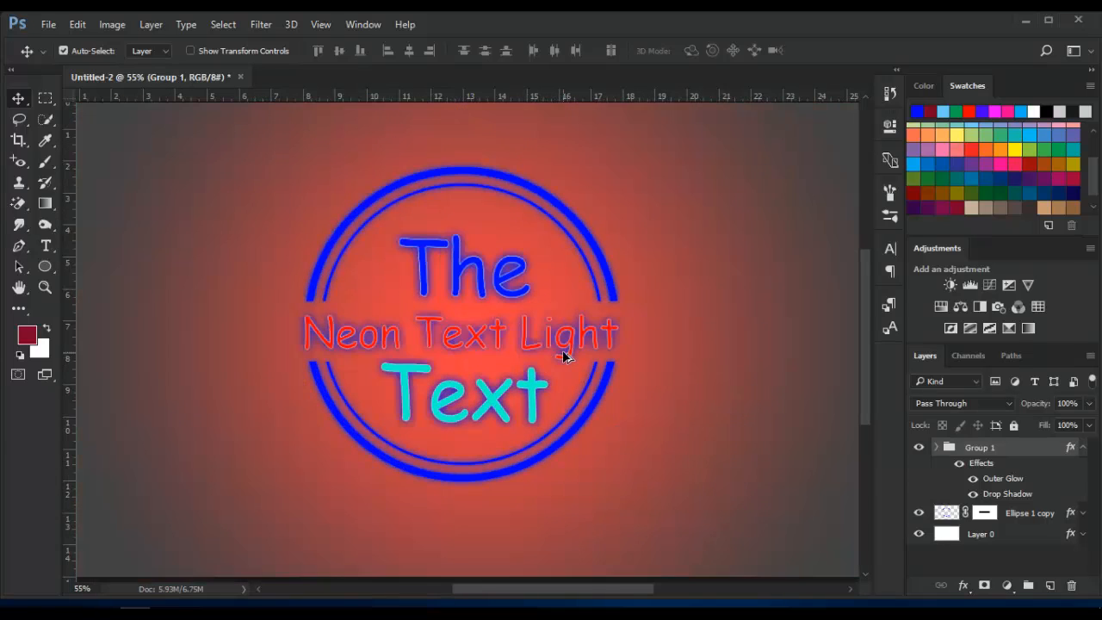
click(1083, 447)
click(1000, 501)
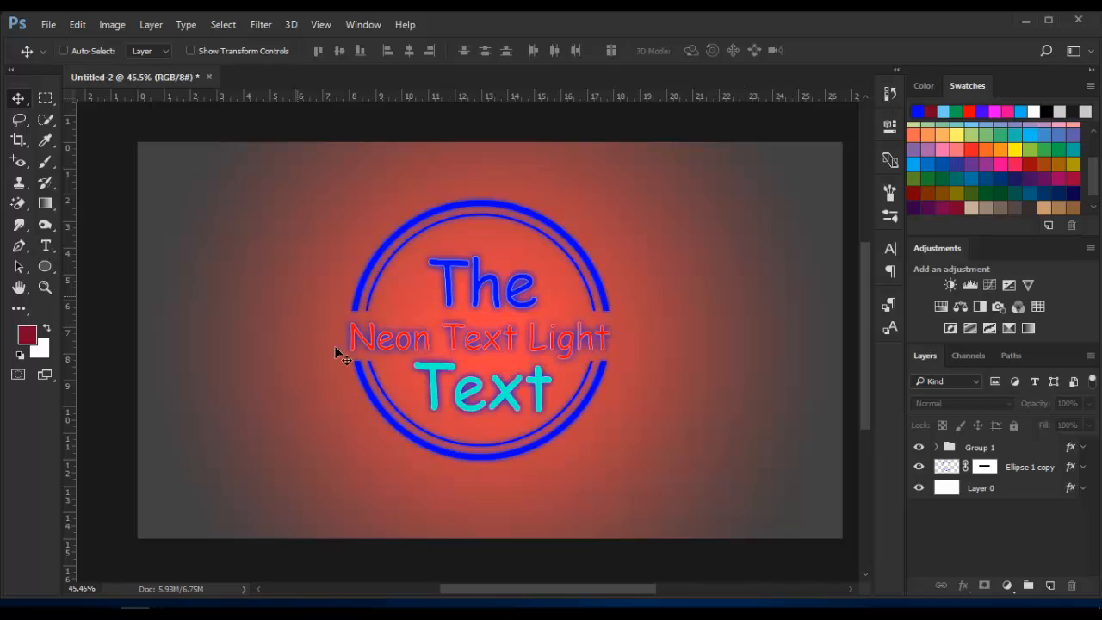